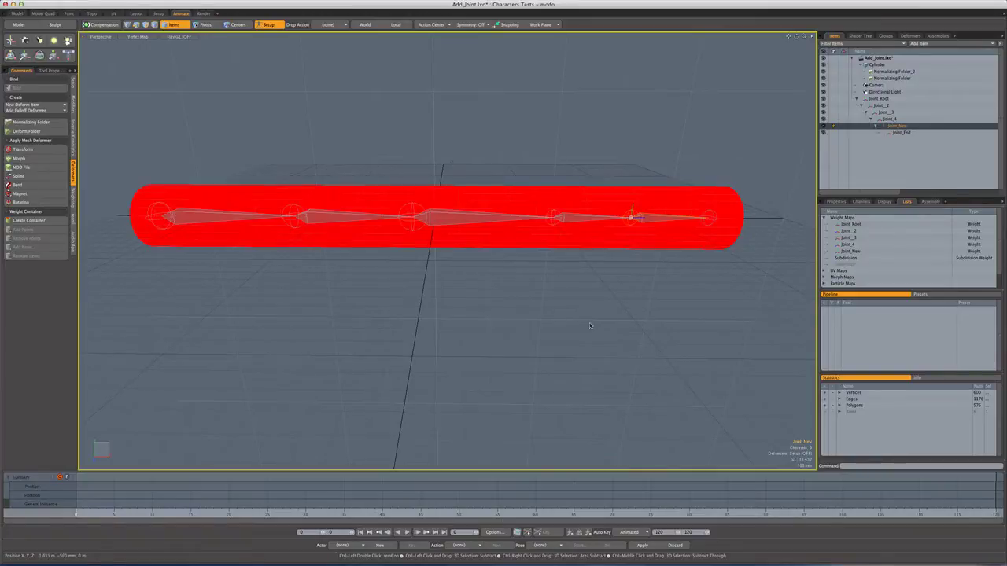
In the front view, select all cylinder vertices on the root side of Joint_New and reduce their Joint_New weights to 0%.
key(ctrl+space)
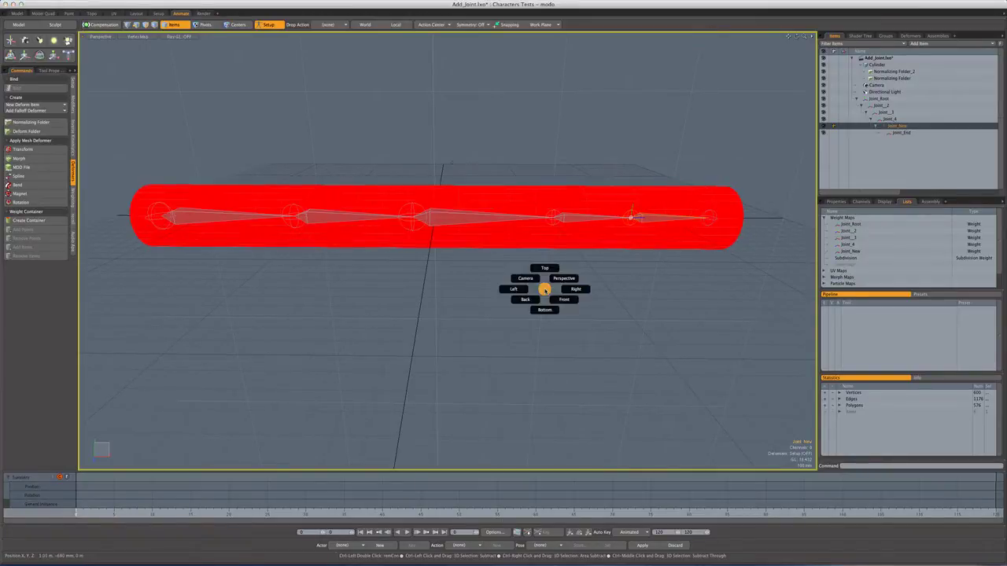
click(566, 300)
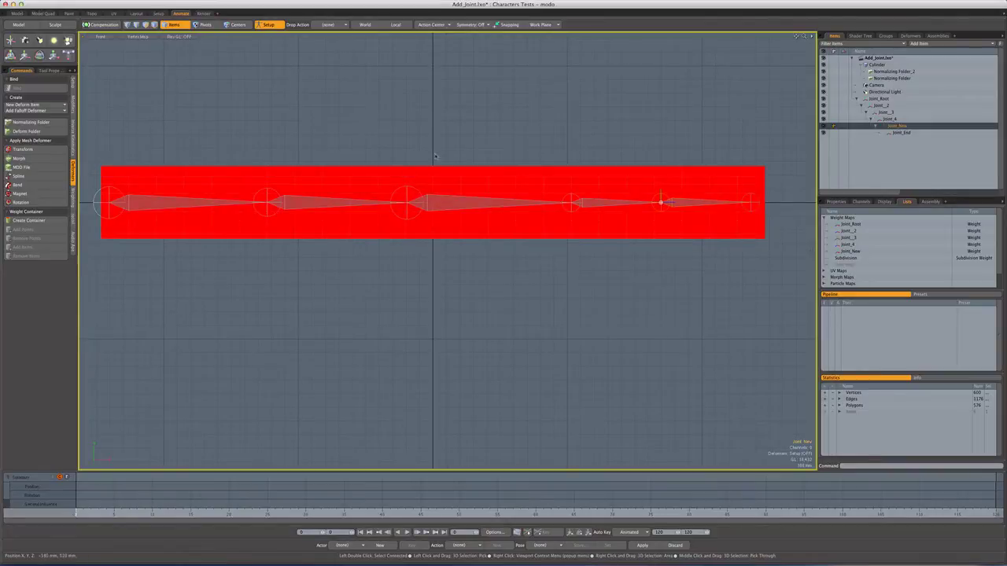
click(127, 24)
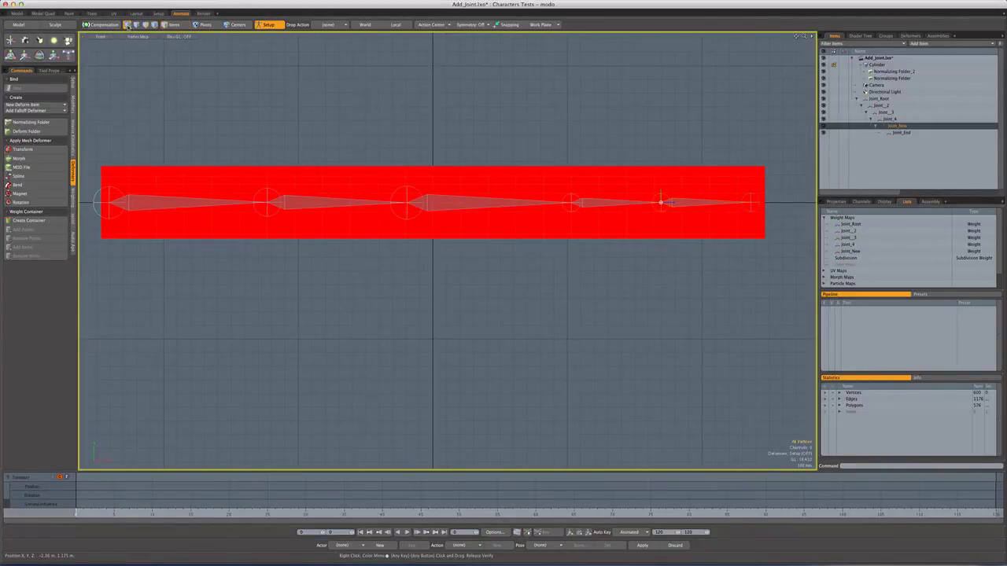
drag(91, 149, 652, 290)
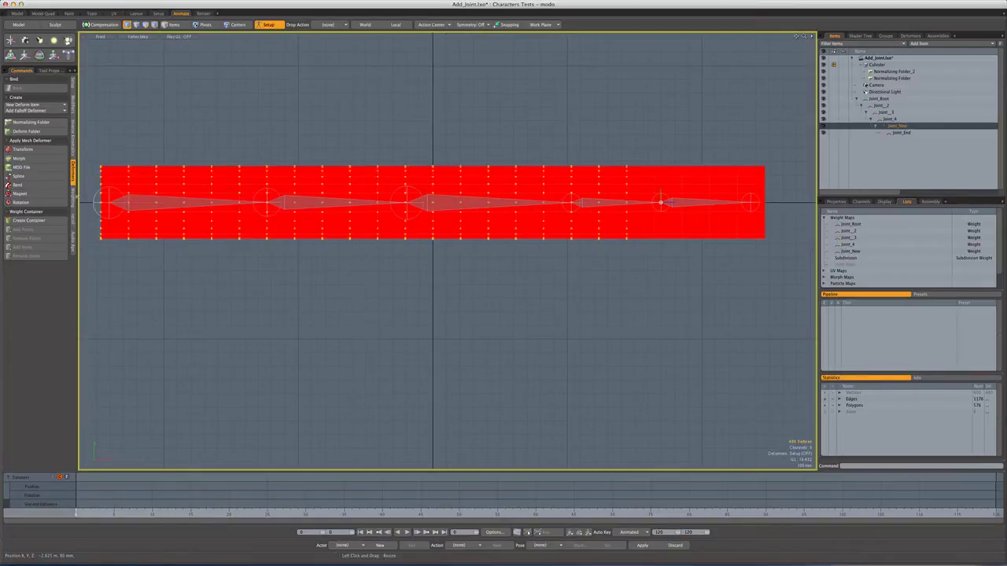
click(74, 201)
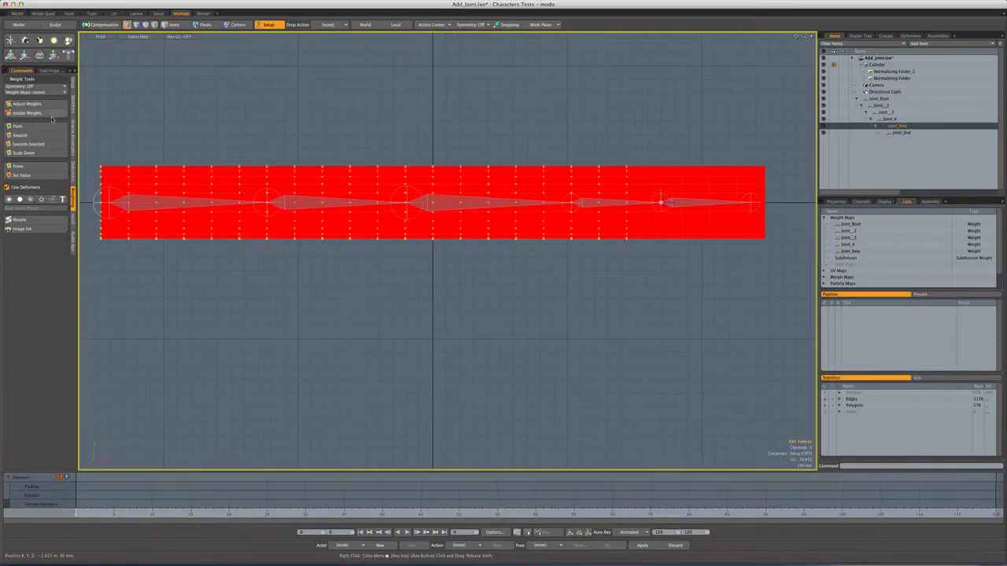
click(27, 104)
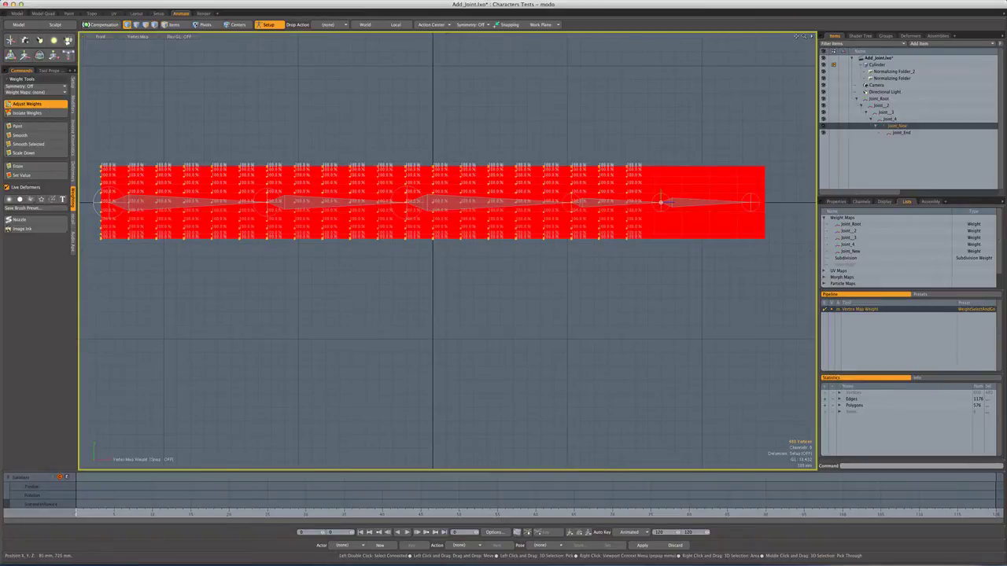
drag(444, 105, 378, 105)
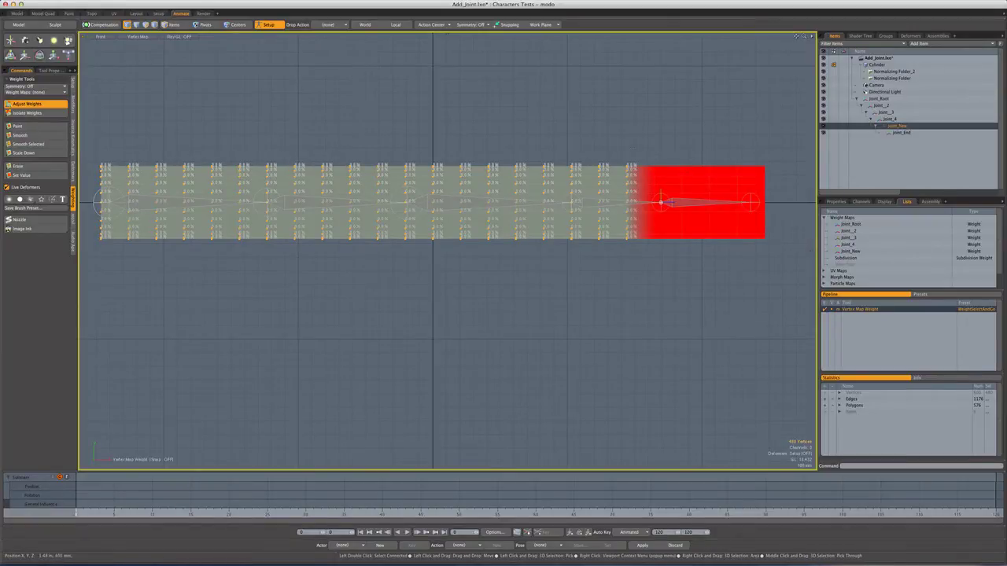
Select the vertex column at Joint_New and lower its weights with Adjust Weights to blend the falloff.
right_drag(637, 141, 674, 255)
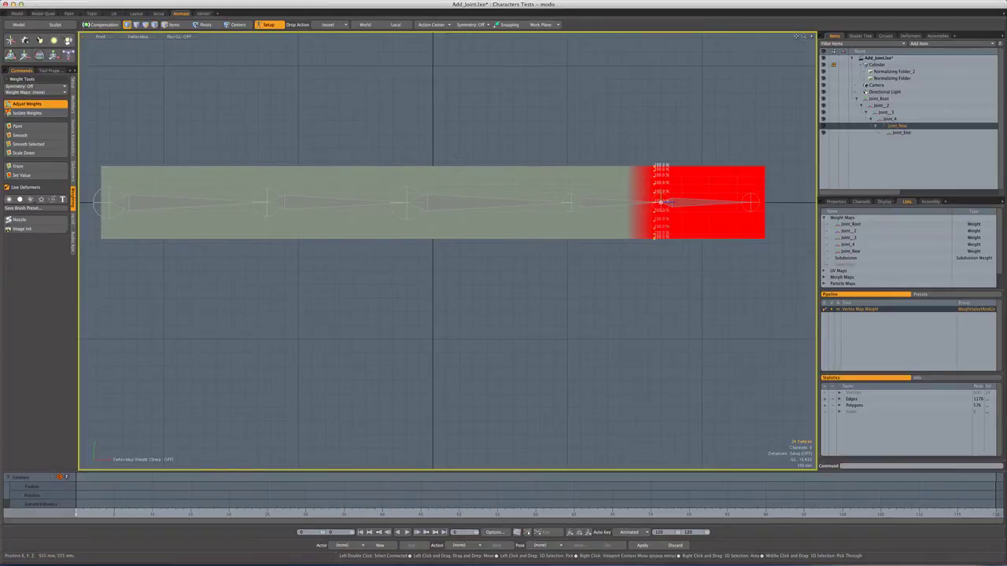
drag(328, 118, 317, 117)
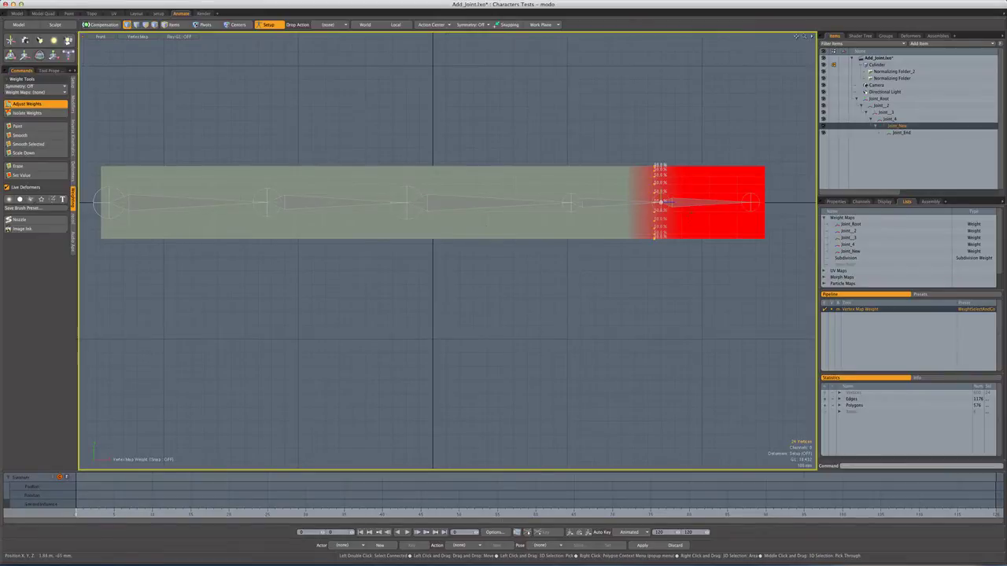
key(space)
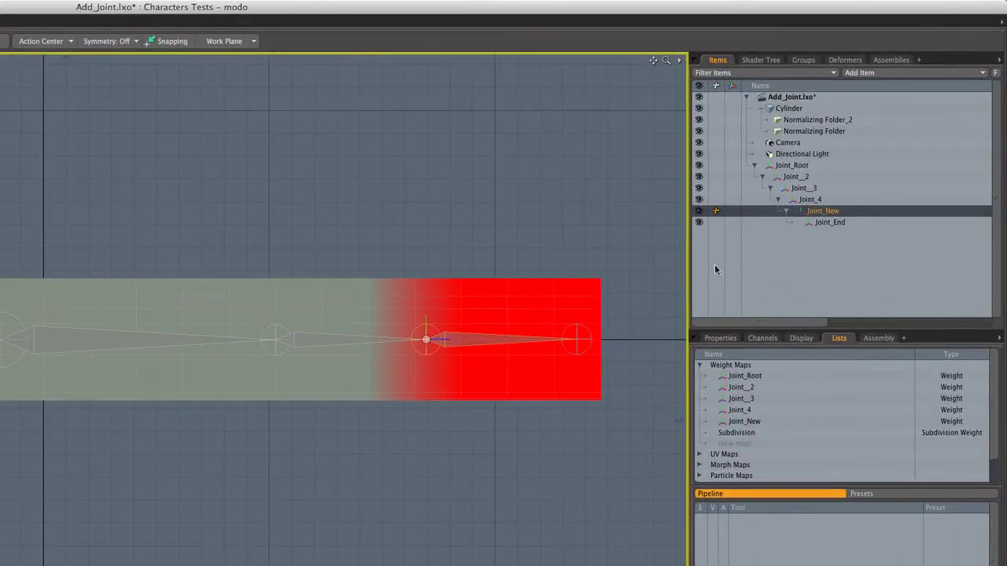
Move the Joint_New transform deformer into Normalizing Folder and delete the empty Normalizing Folder_2.
click(846, 61)
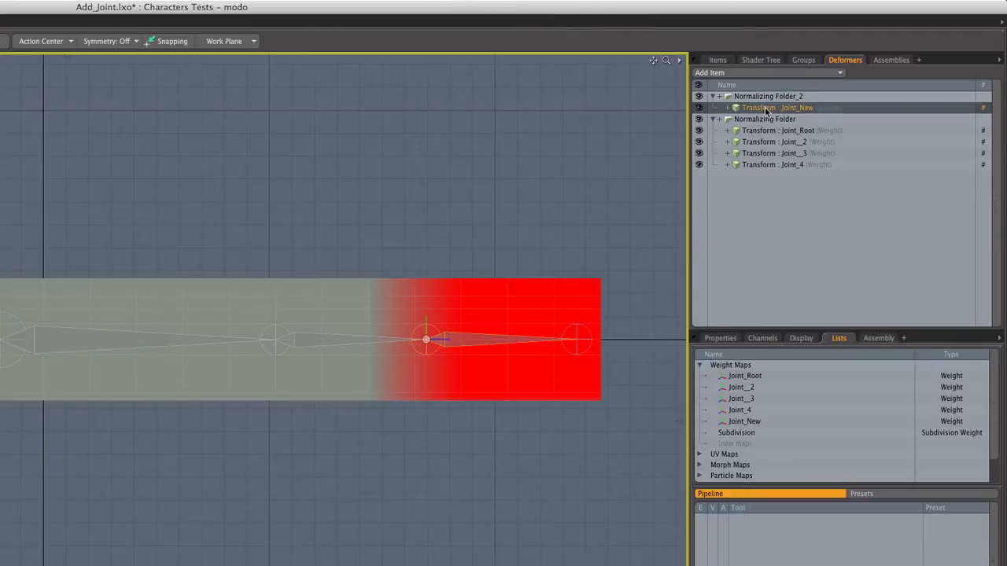
drag(765, 110, 766, 171)
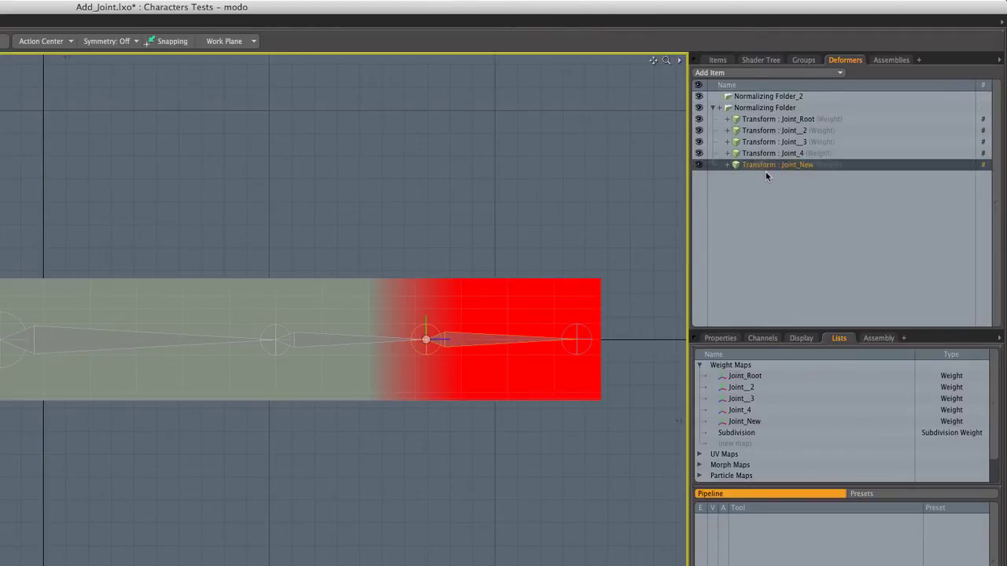
click(767, 98)
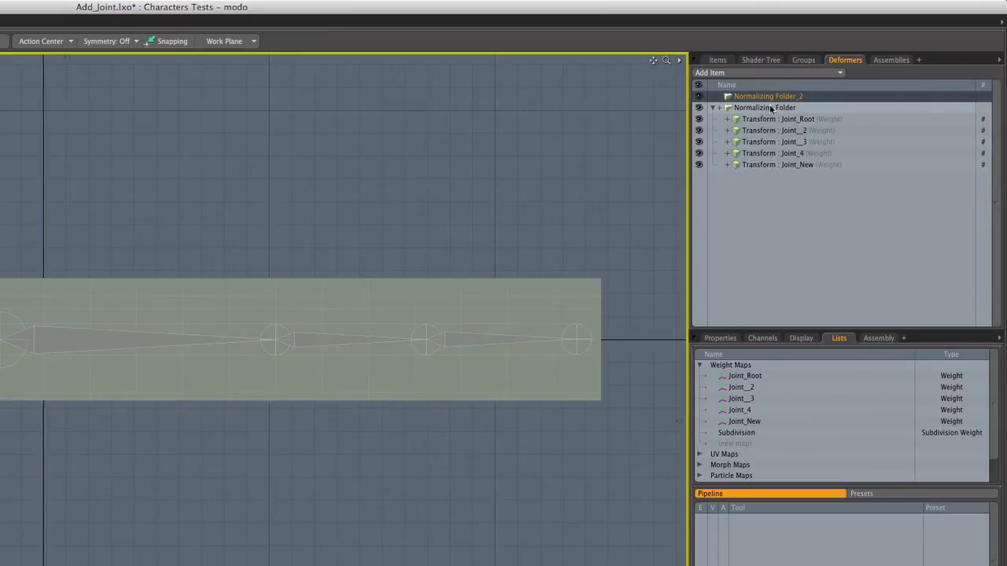
key(Delete)
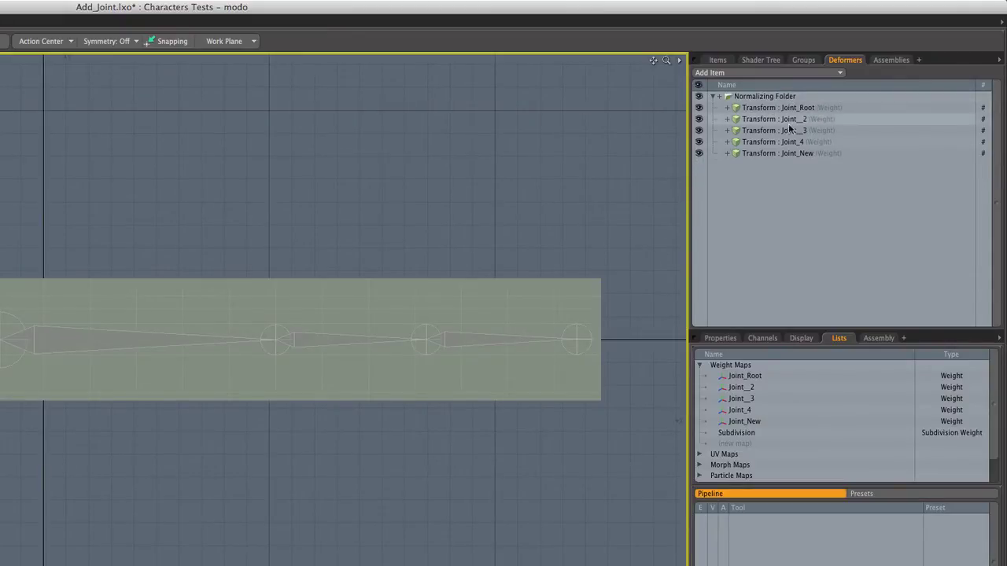
Examine the weight influence of the joints along the cylinder from Joint_Root to Joint_4, in front and perspective views.
click(781, 154)
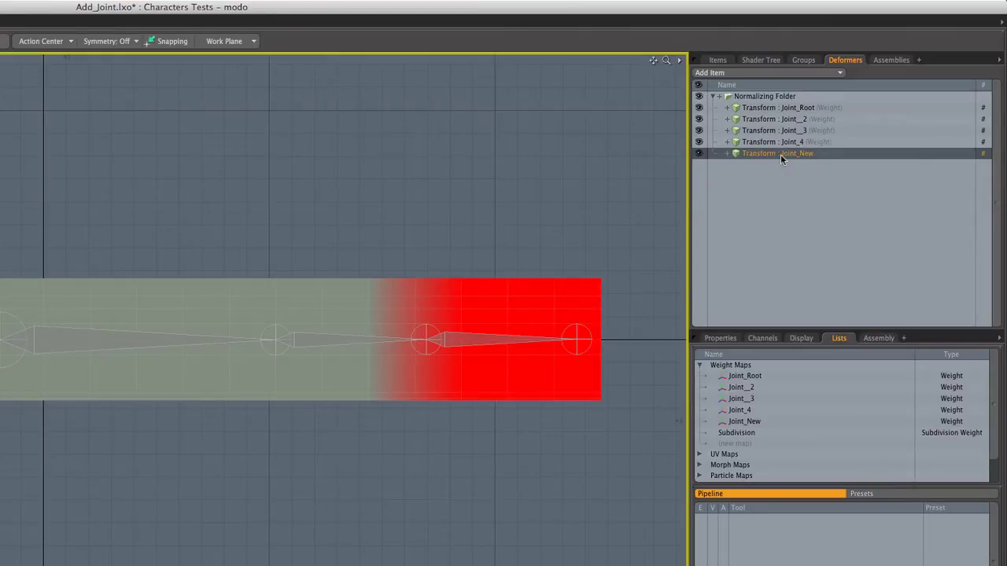
click(729, 62)
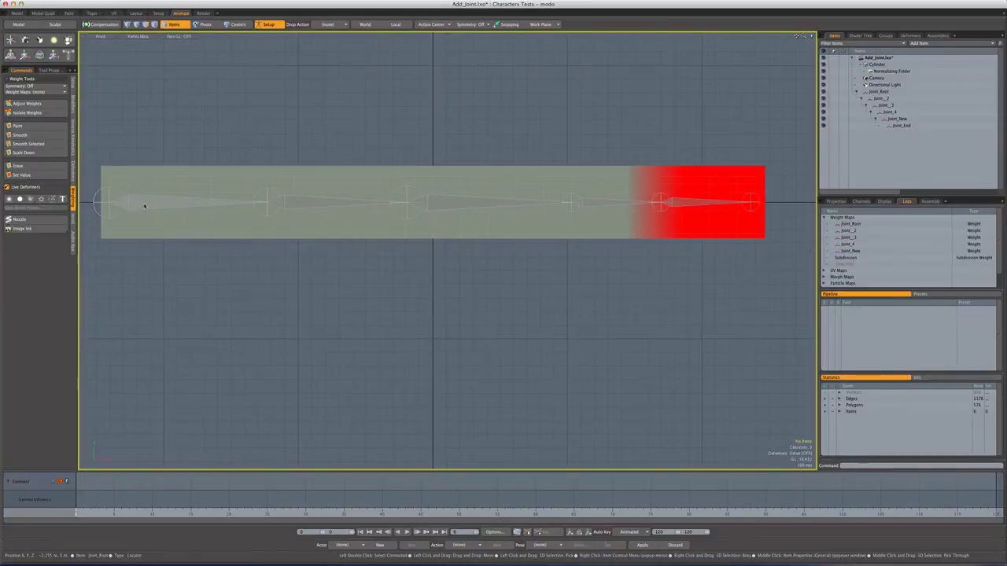
click(146, 206)
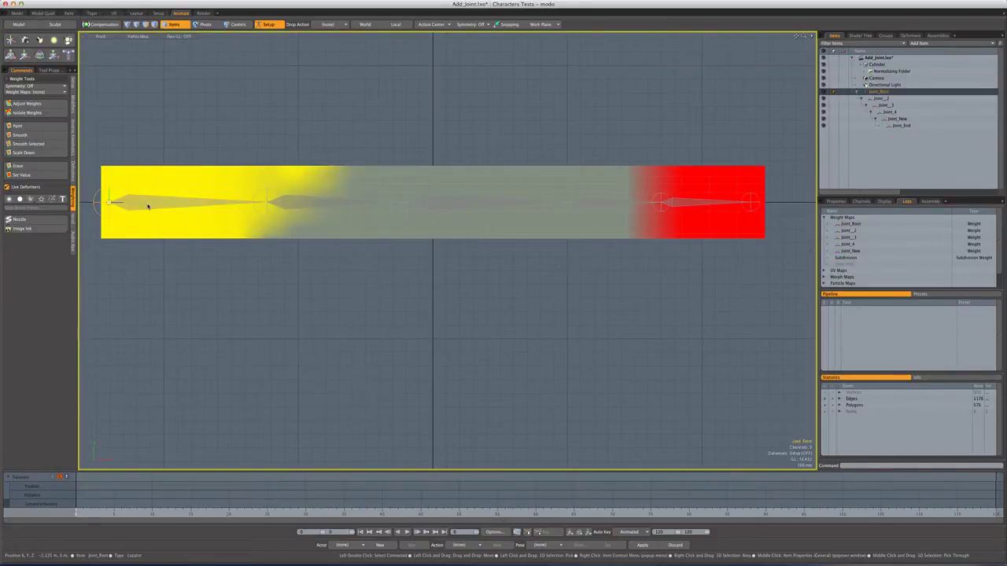
click(149, 204)
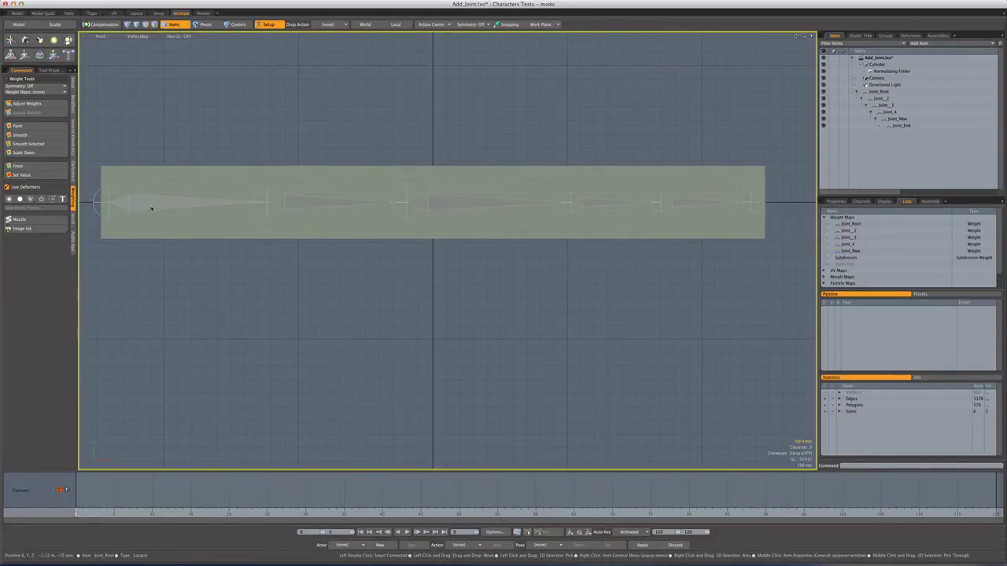
click(196, 207)
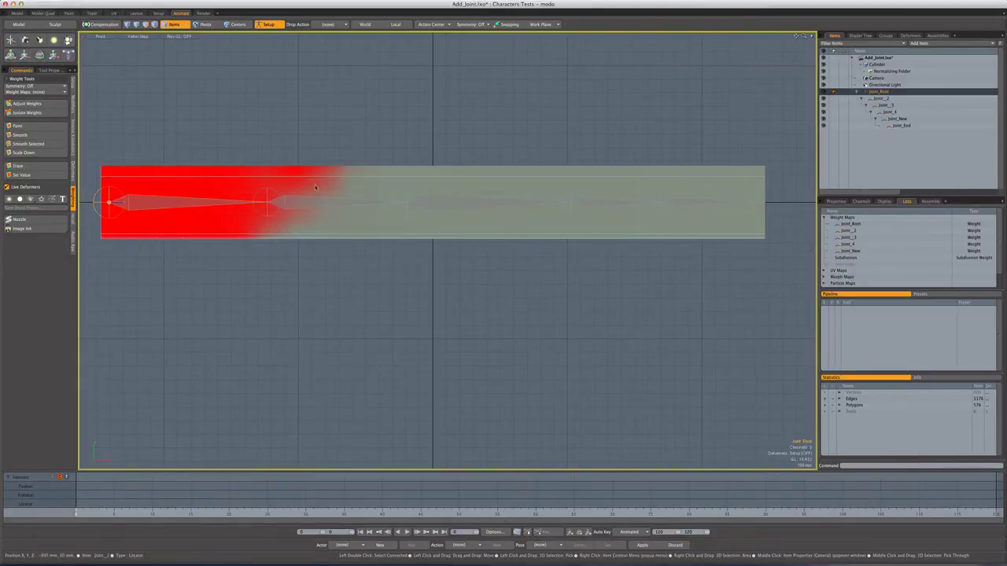
key(ctrl+space)
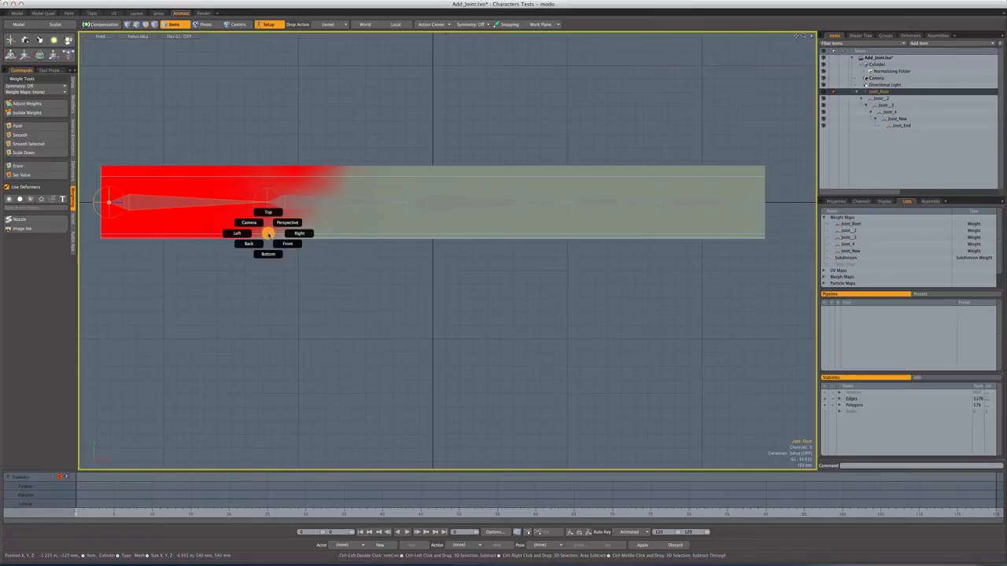
click(281, 227)
alt+drag(281, 227, 352, 214)
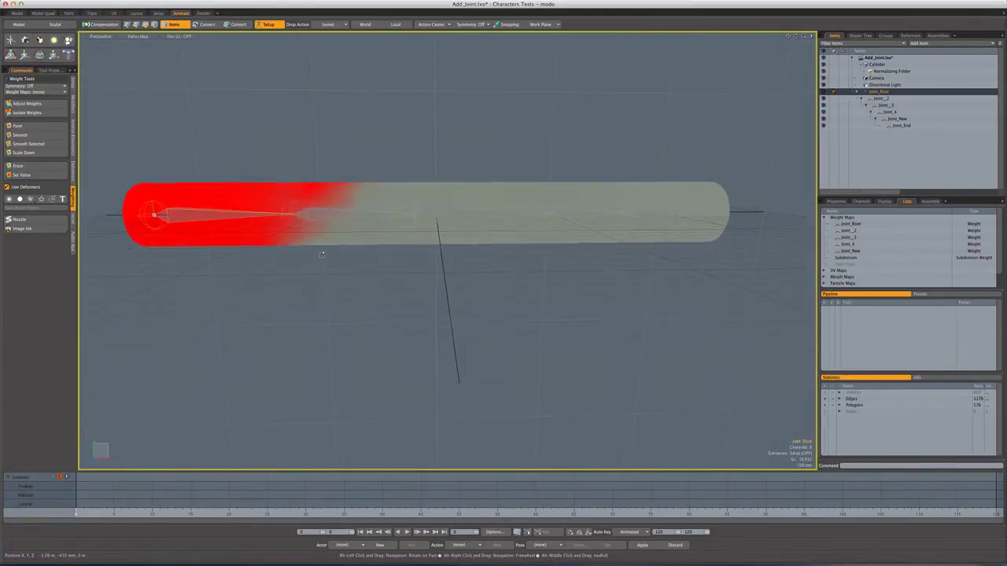
click(352, 215)
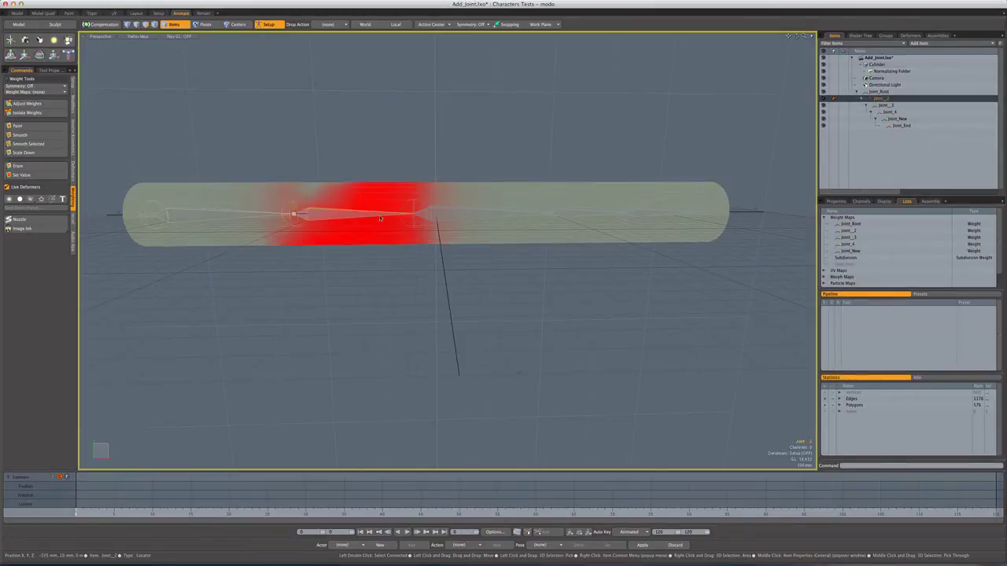
click(461, 220)
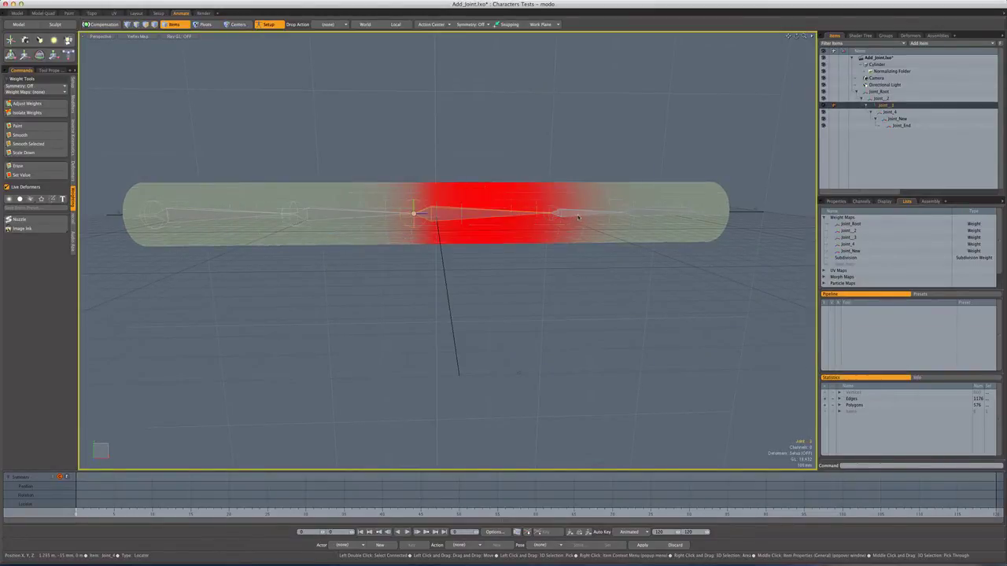
click(579, 215)
mouse_move(574, 257)
alt+mouse_down()
mouse_move(551, 271)
mouse_move(571, 254)
alt+mouse_up()
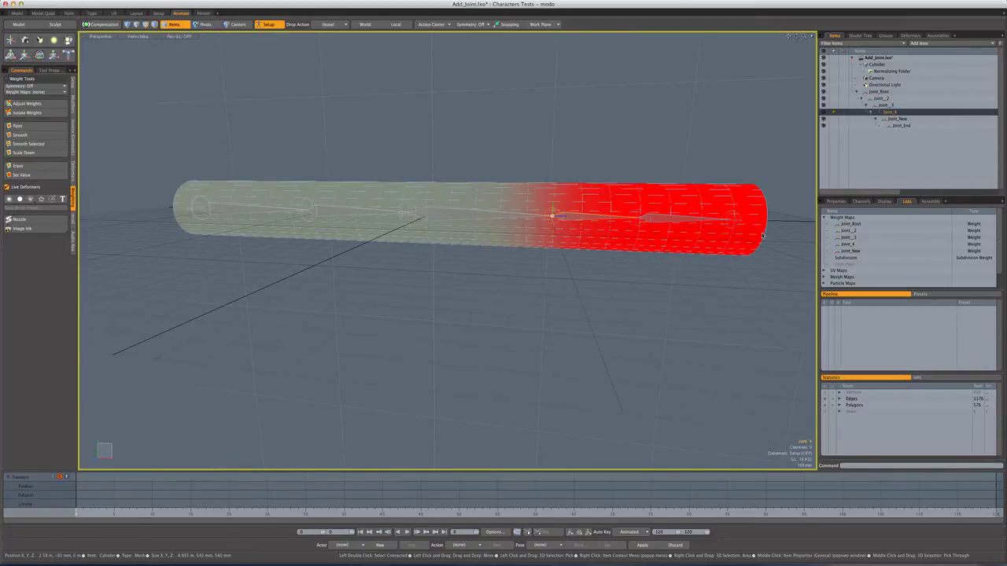
Compare the overlapping influences of Joint_New and Joint_4, and isolate the weights of Joint_New.
click(672, 223)
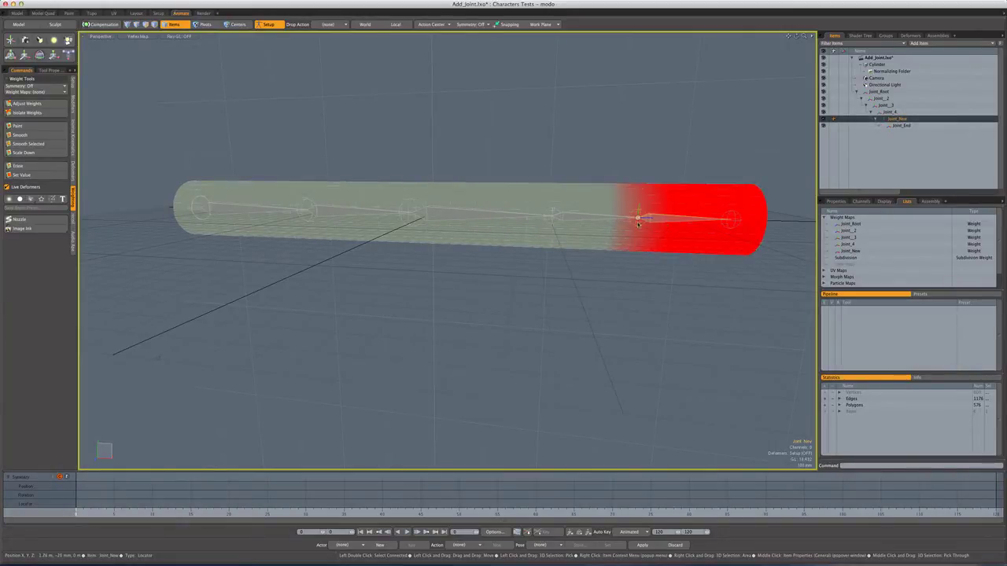
click(585, 220)
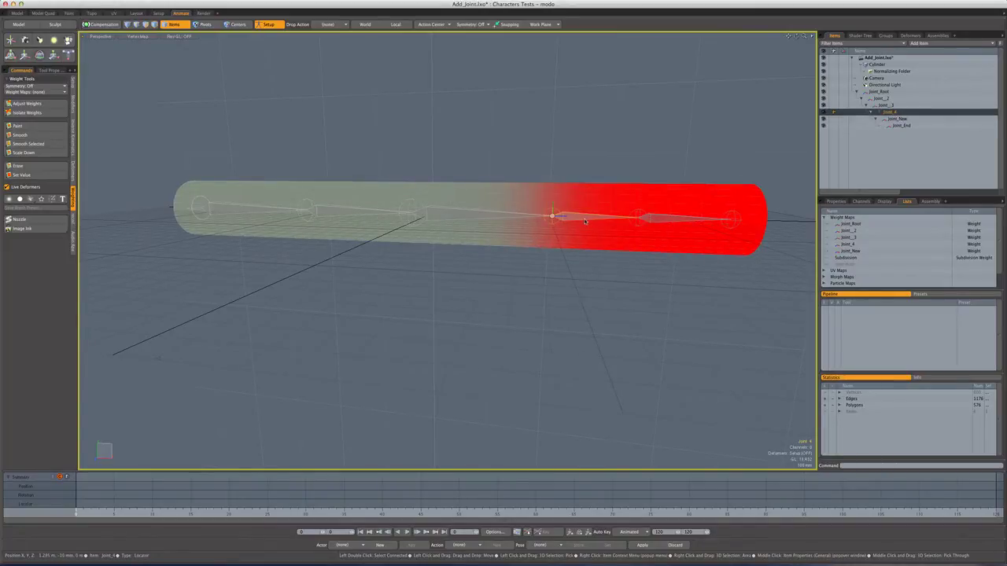
click(667, 222)
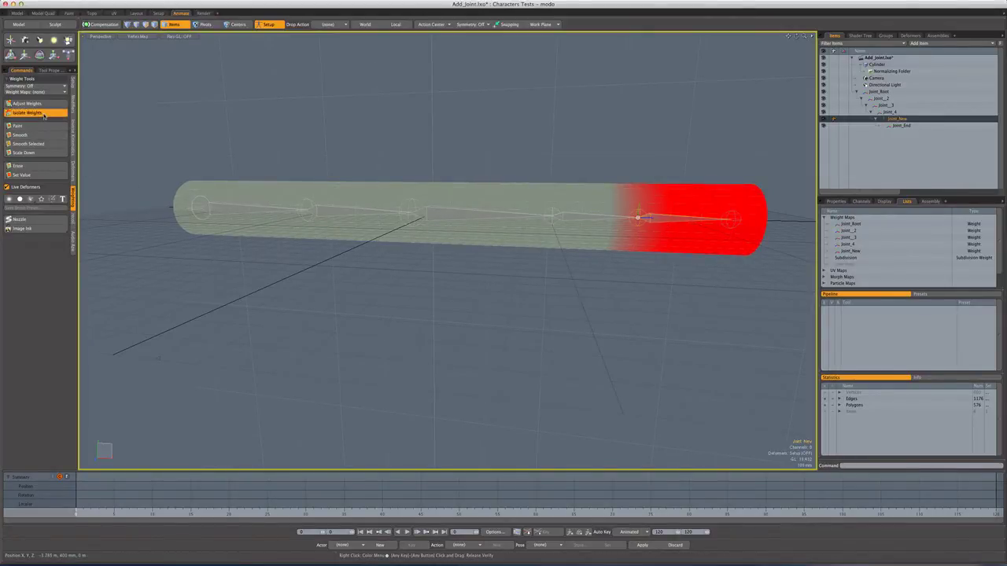
Check the isolated weight influence of each joint along the chain, comparing Joint_4 with Joint_New.
click(583, 219)
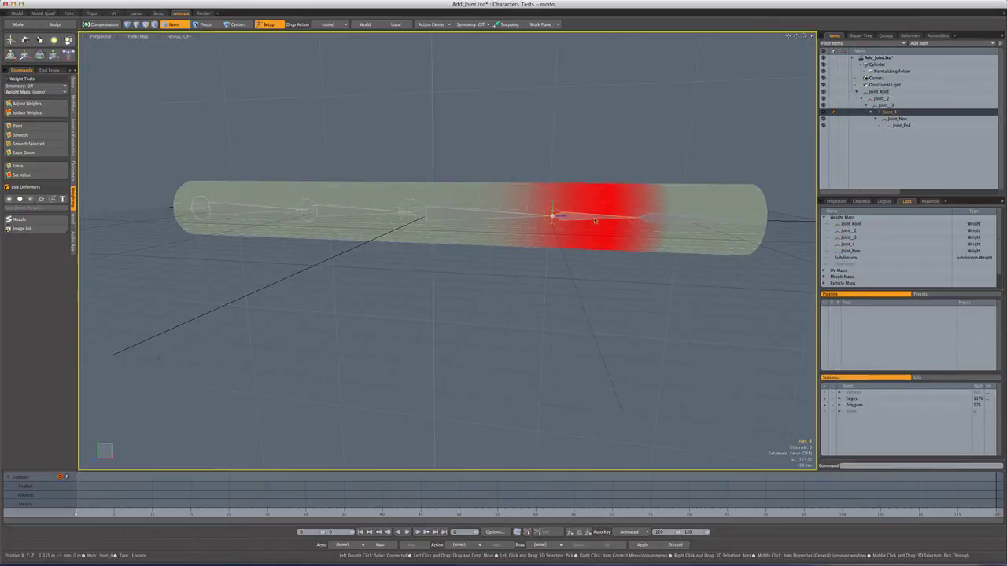
click(661, 219)
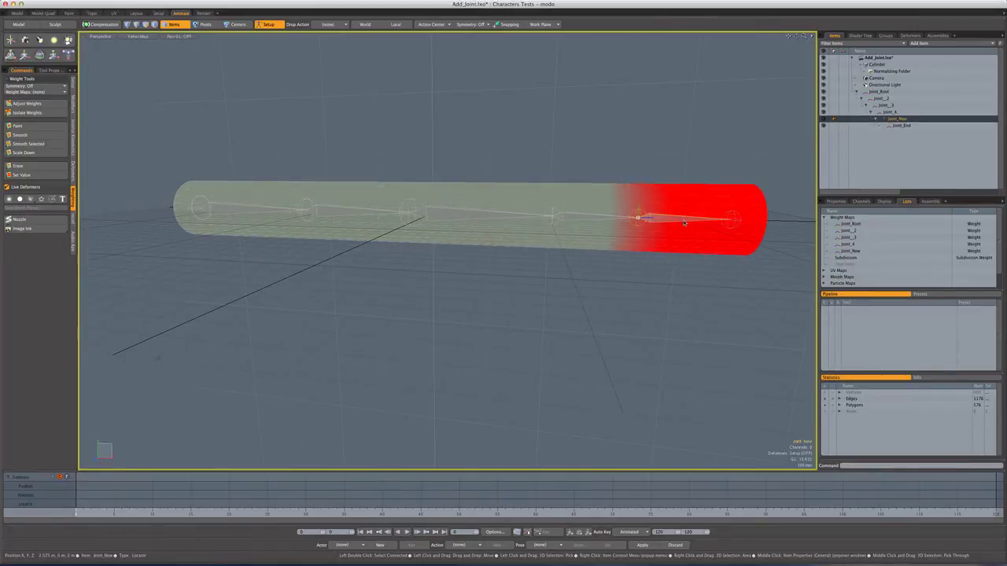
click(598, 220)
click(477, 218)
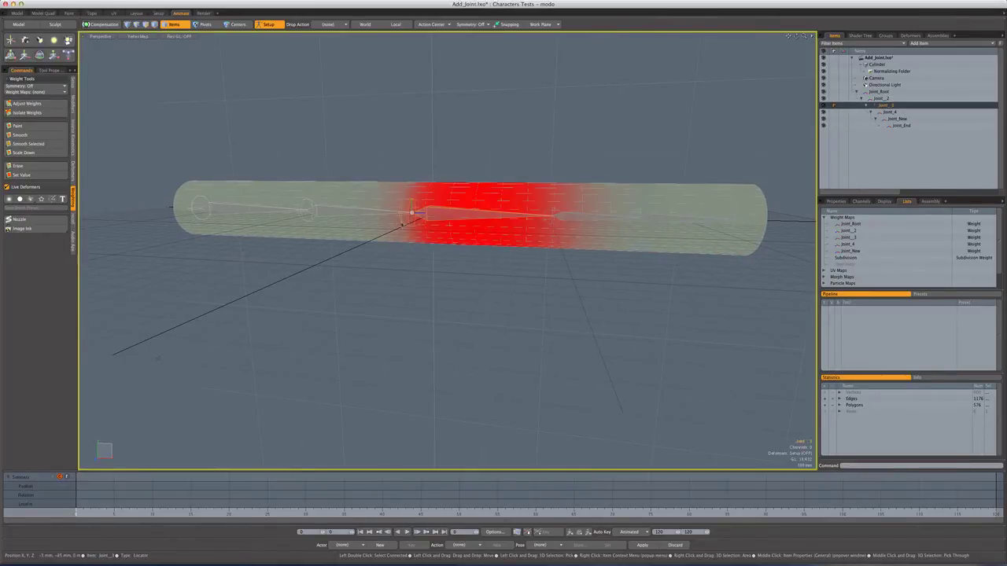
click(360, 214)
click(470, 217)
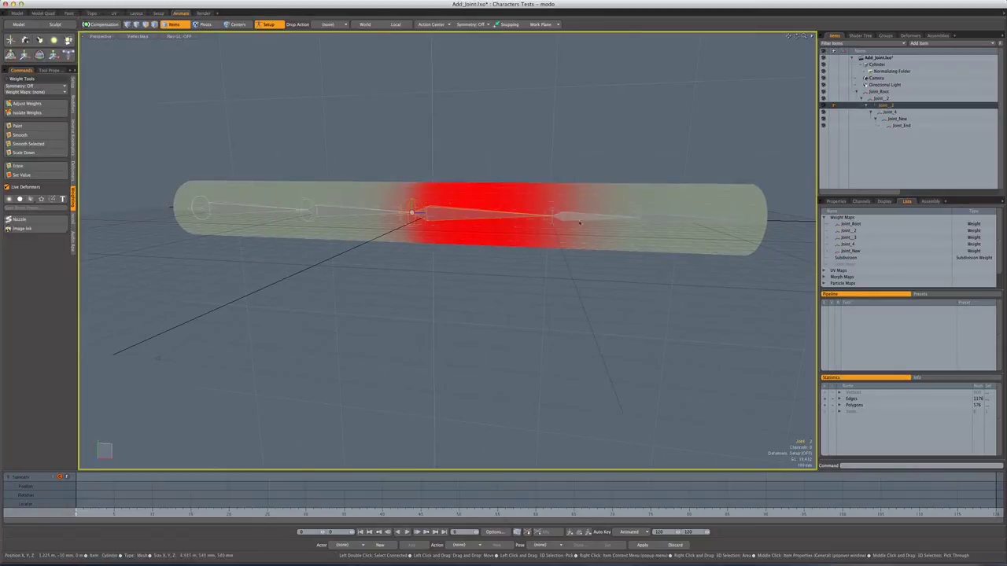
click(586, 220)
click(361, 215)
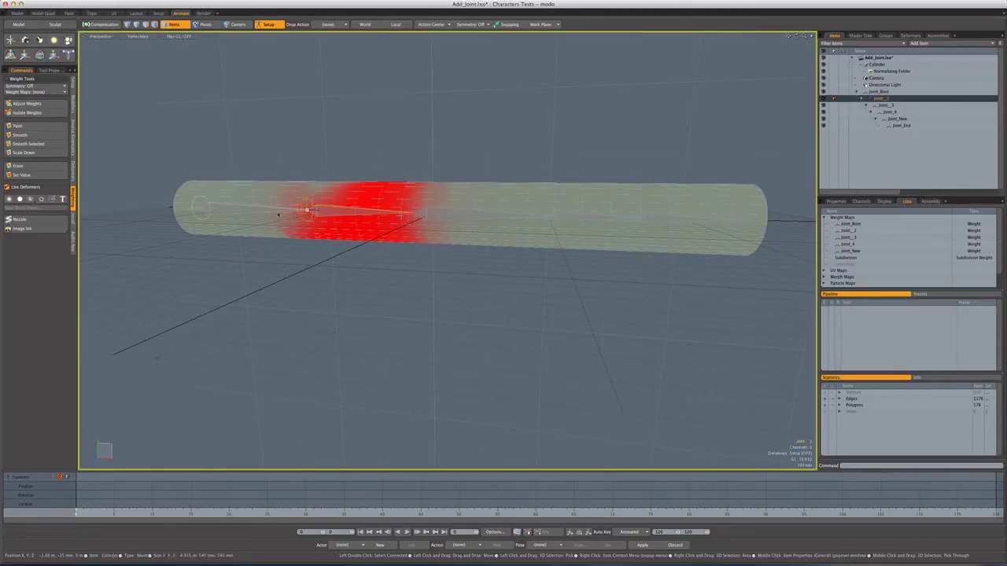
click(274, 212)
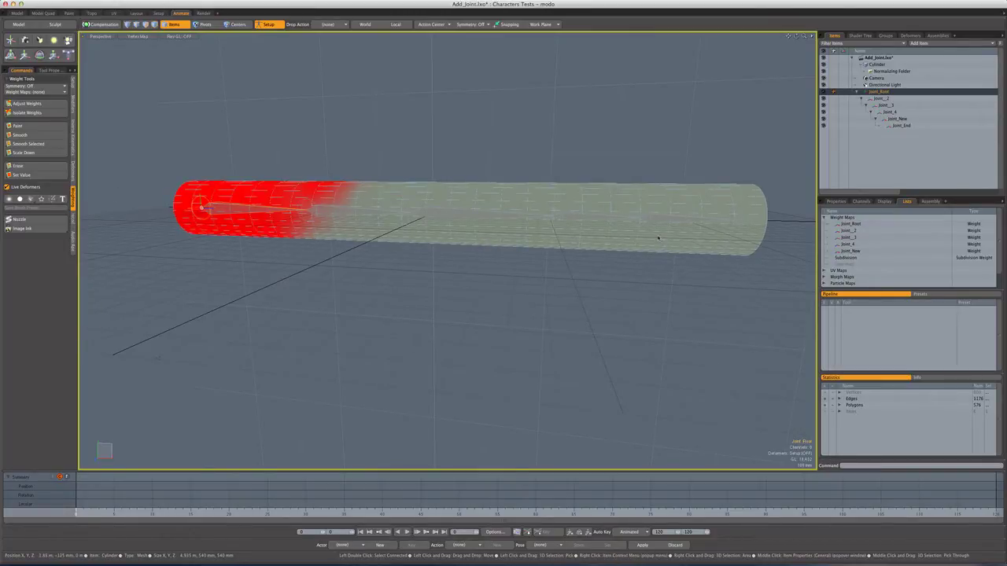
click(602, 218)
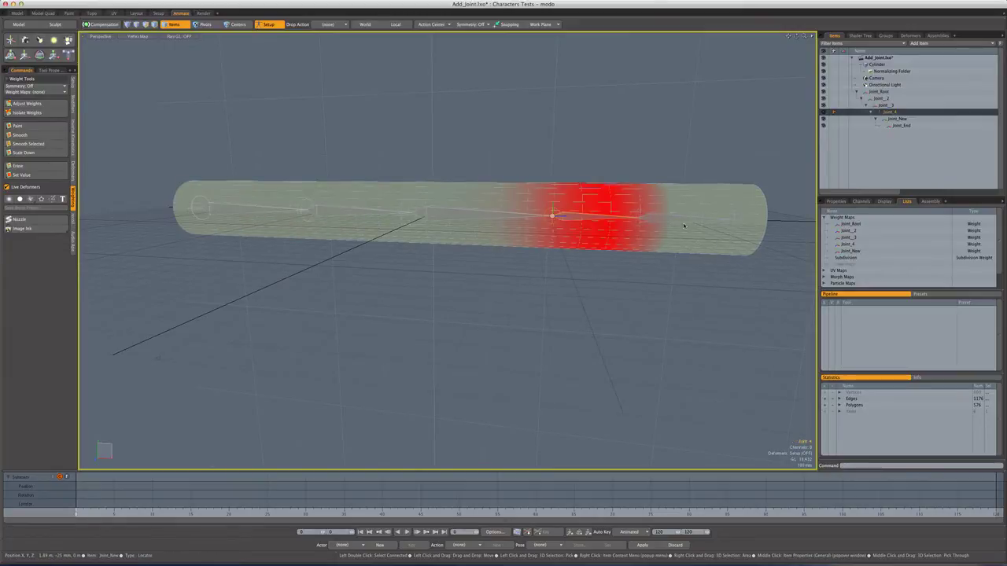
click(685, 223)
click(598, 217)
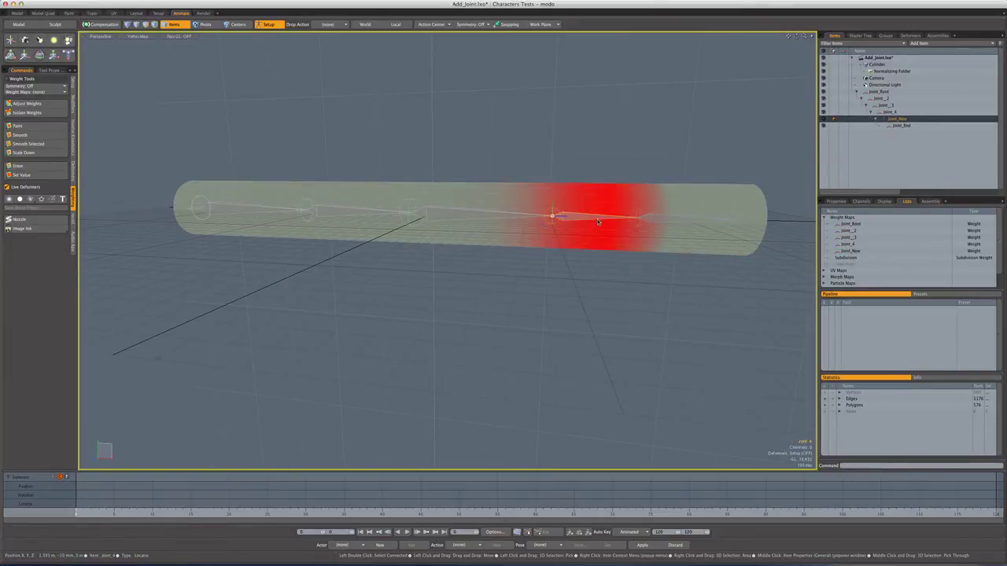
Check the influence of Joint__3, switch the viewport shading to Advanced OpenGL and turn off Setup mode.
click(505, 218)
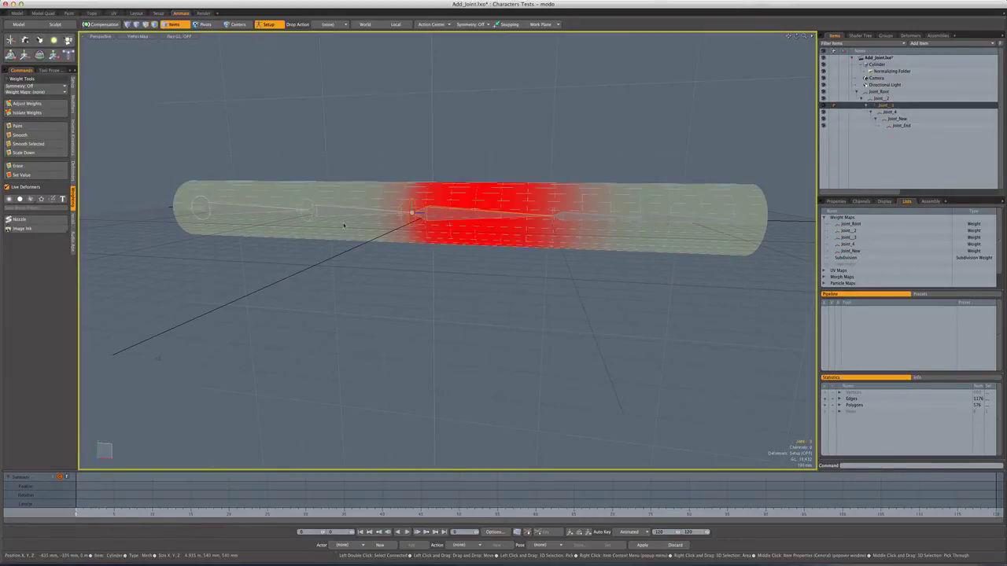
click(138, 36)
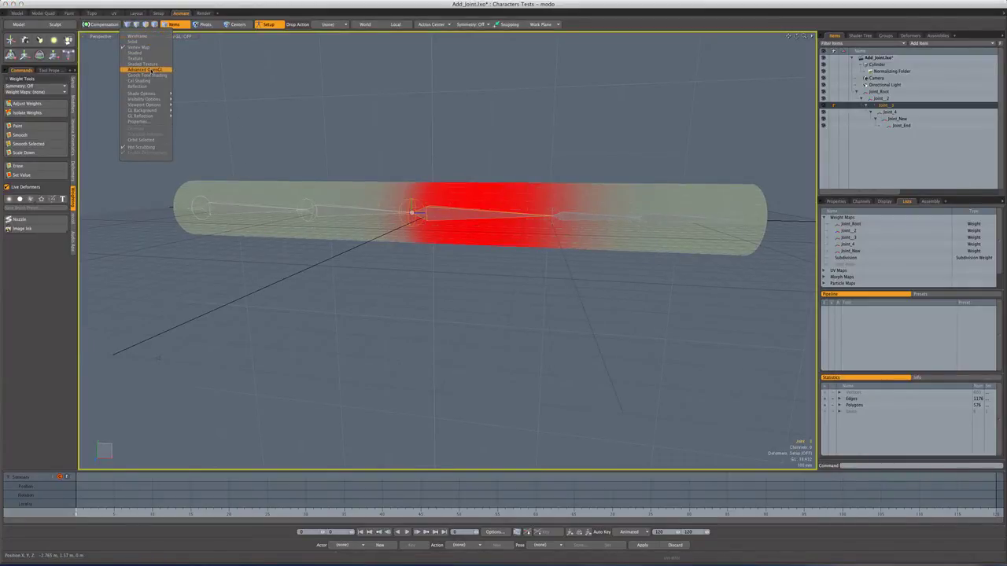
click(152, 70)
click(267, 24)
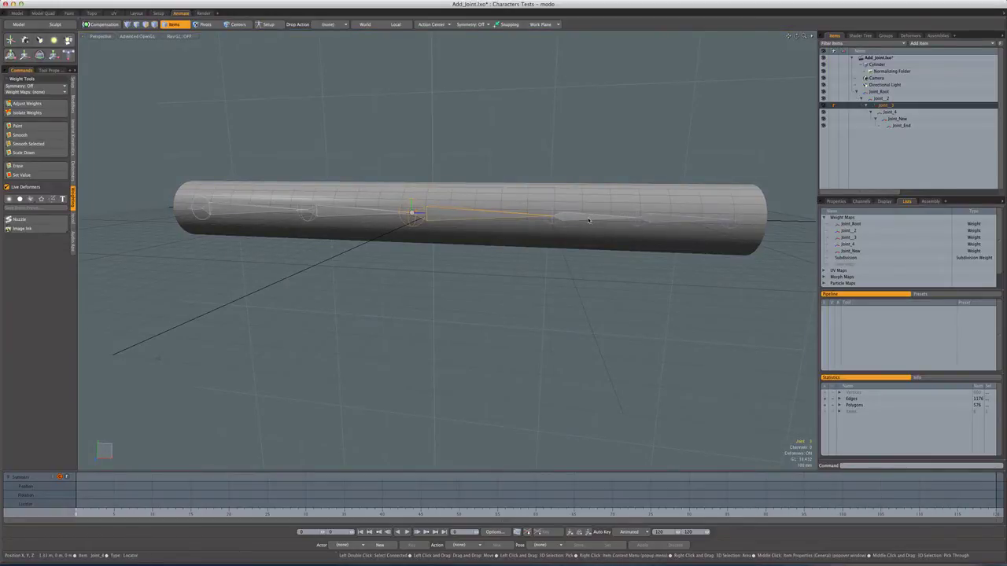
Rotate Joint_4 and Joint_New downward to test how the end of the cylinder bends.
click(588, 220)
key(y)
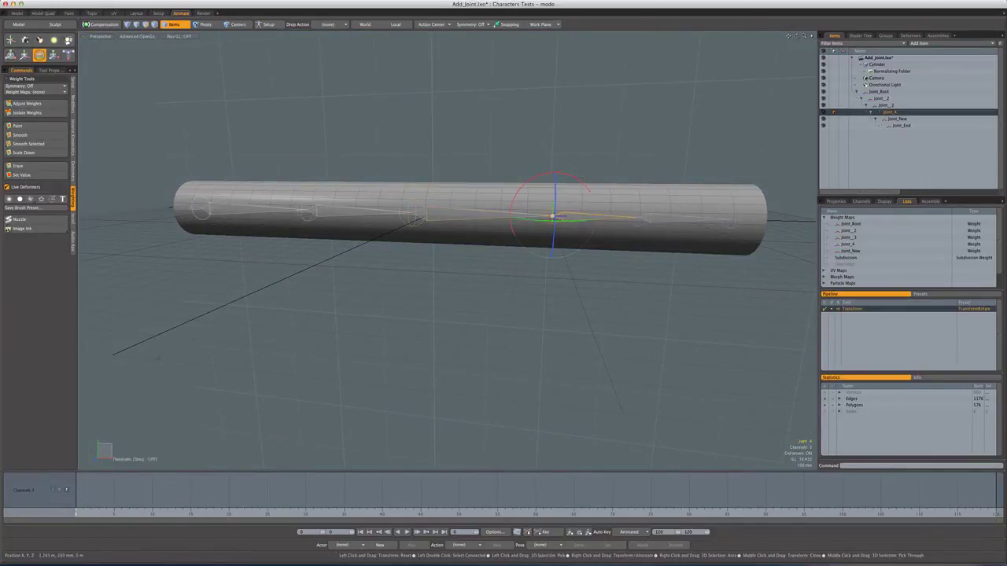
drag(584, 184, 628, 286)
key(Down)
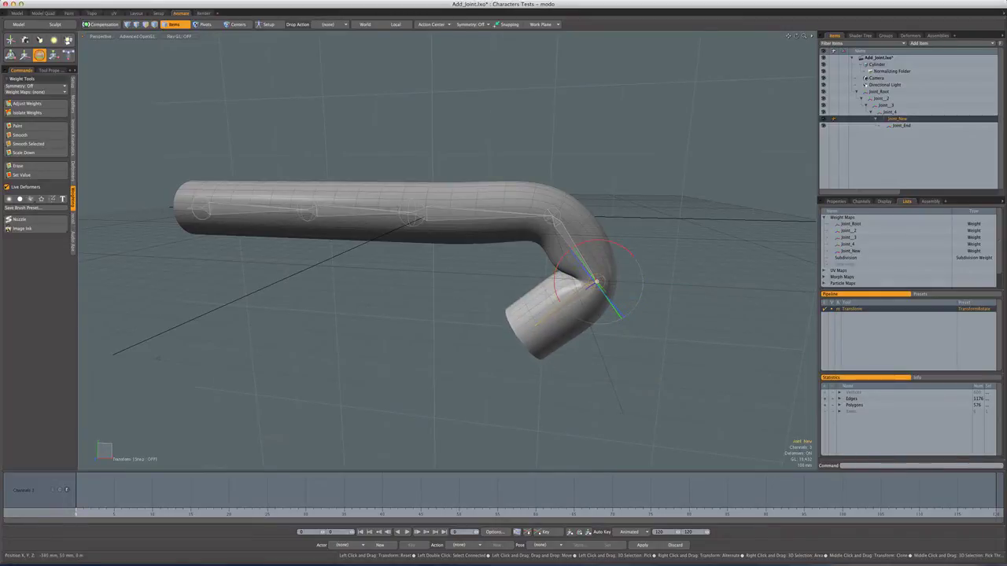
click(309, 210)
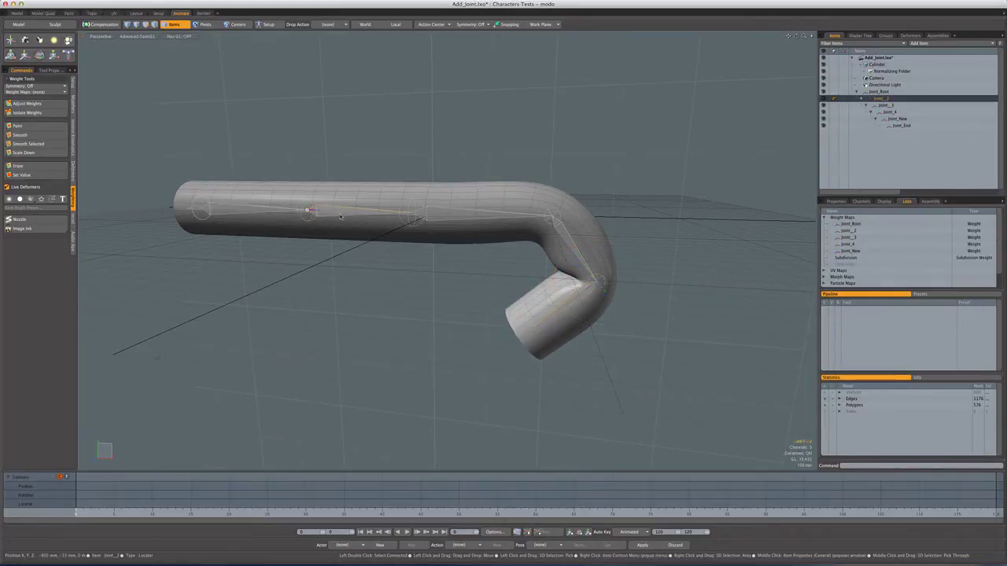
drag(333, 192, 341, 221)
Undo the test rotations of the joints and turn Setup mode back on.
key(super+z)
key(super+z)
key(super+z)
key(super+z)
key(super+z)
key(super+z)
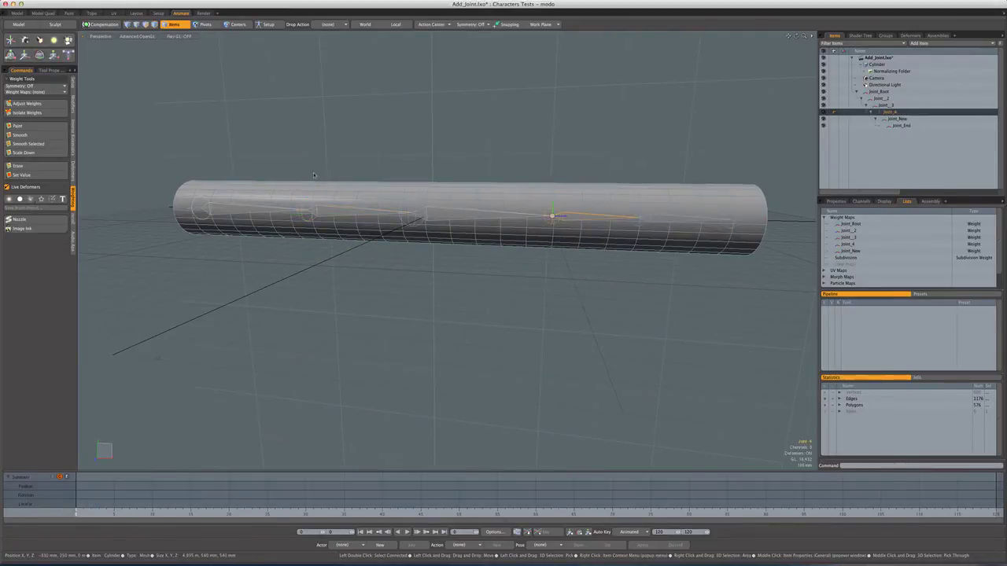
click(268, 24)
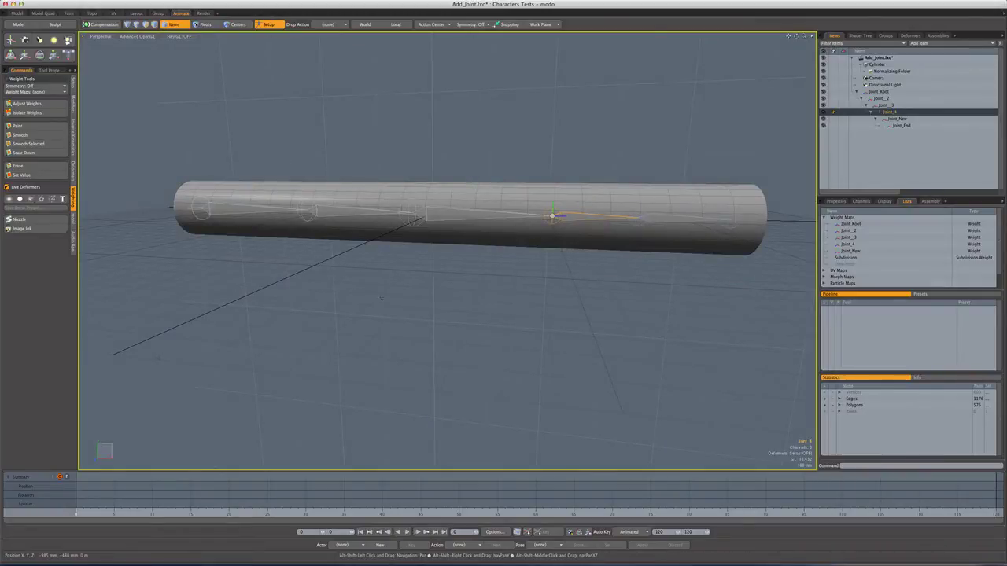
Insert an additional joint midway between Joint__3 and Joint_4, using the Skeleton tool in Insert mode on the Joint_Root hierarchy.
alt+drag(336, 264, 376, 303)
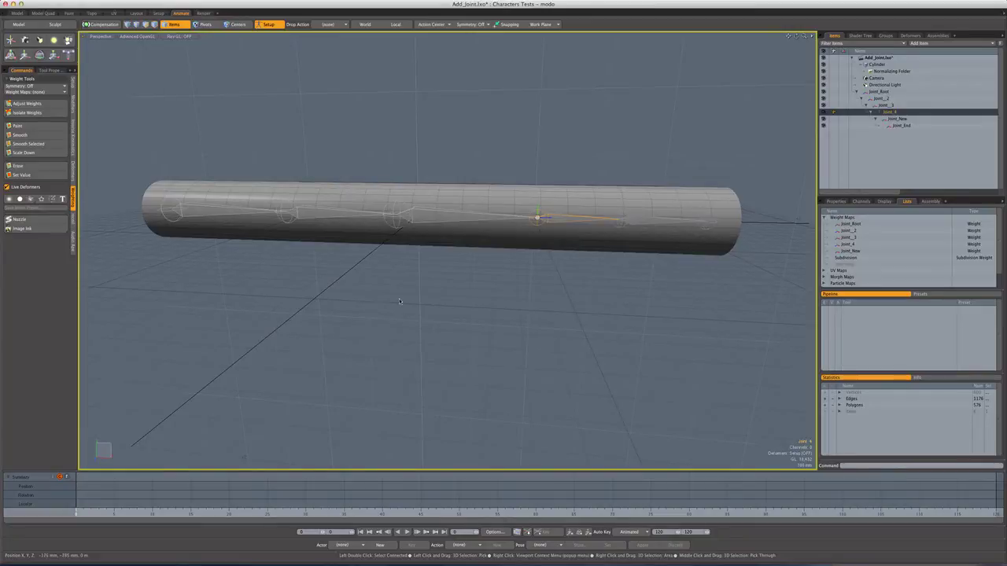
click(395, 287)
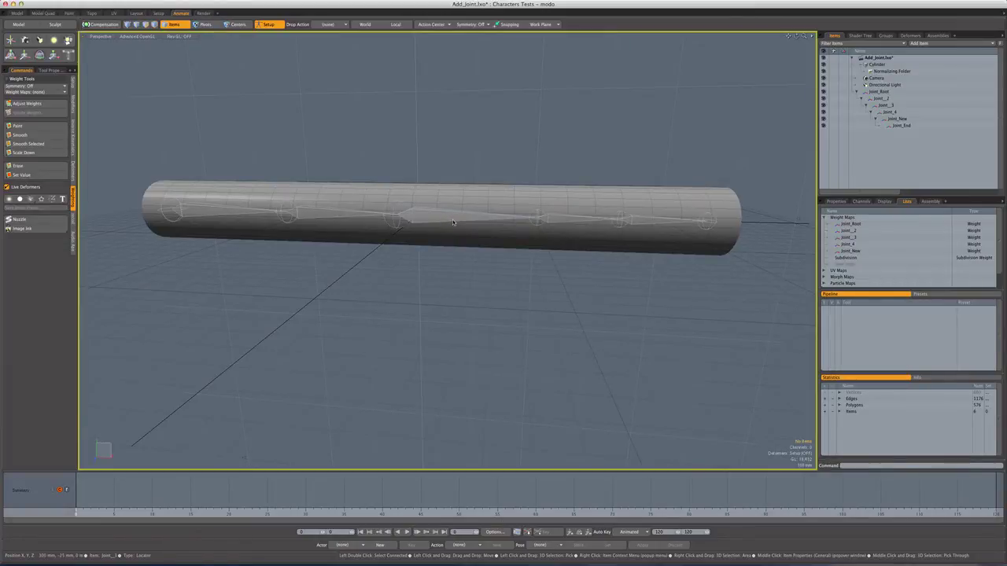
click(877, 93)
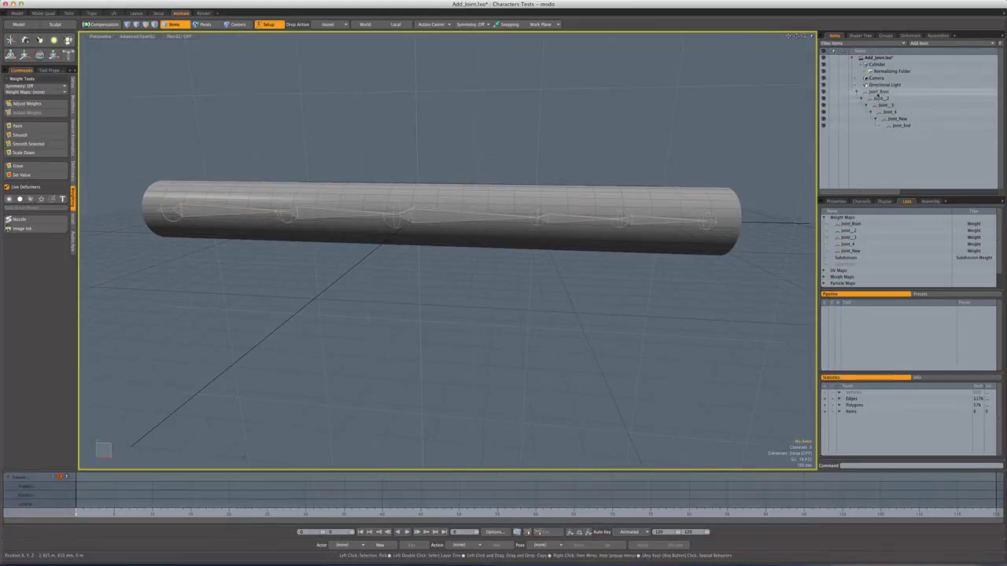
click(73, 83)
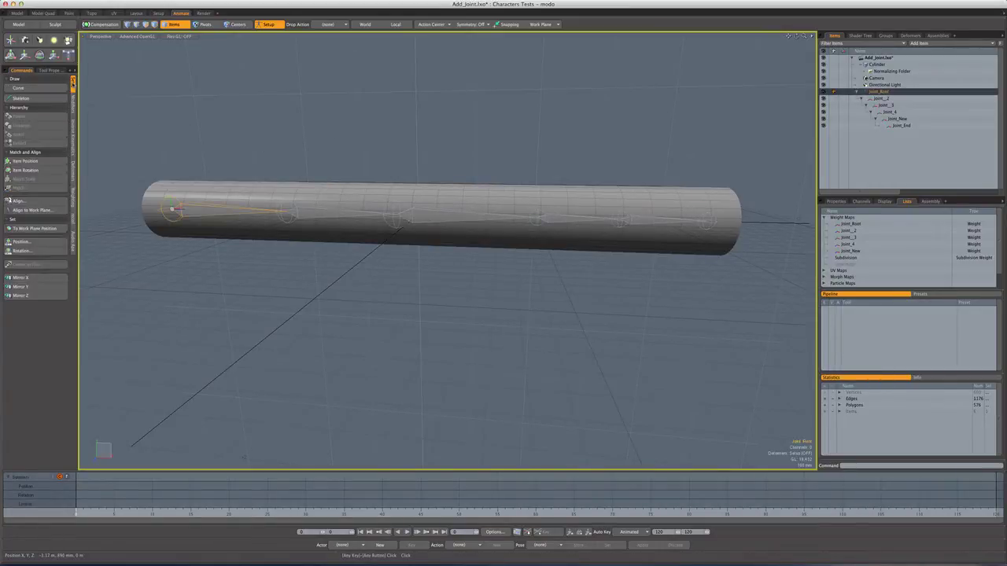
click(43, 99)
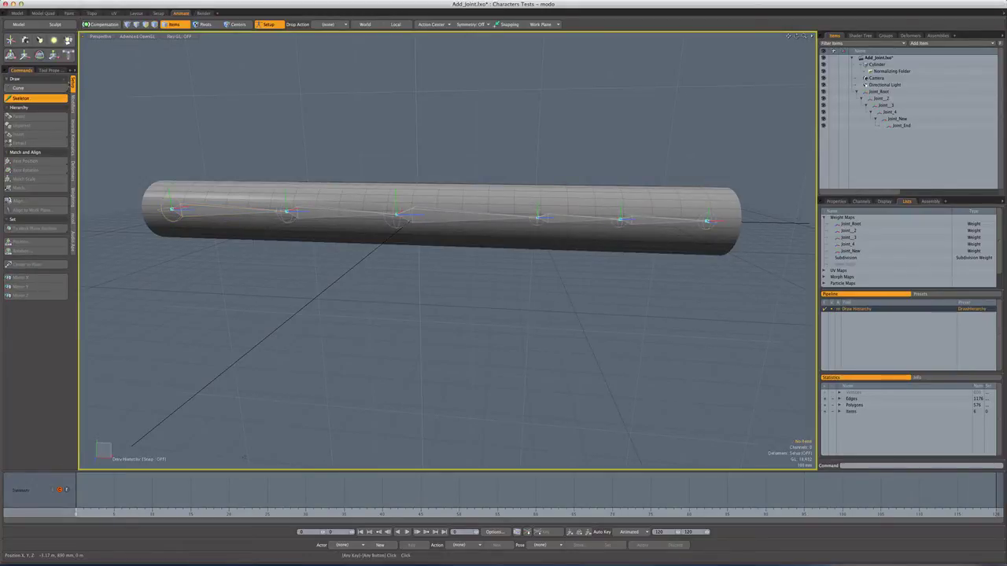
click(58, 71)
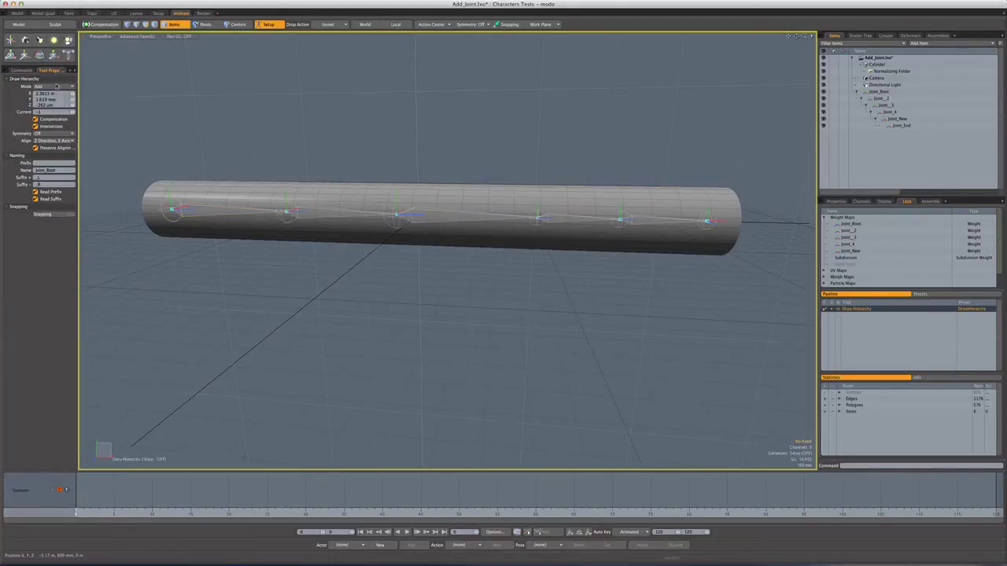
click(54, 86)
click(55, 98)
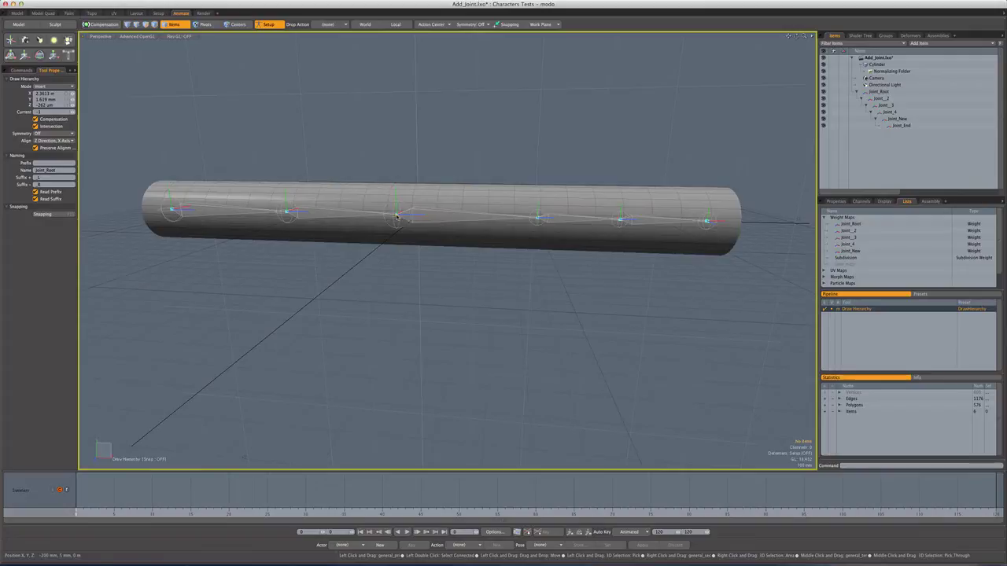
click(397, 215)
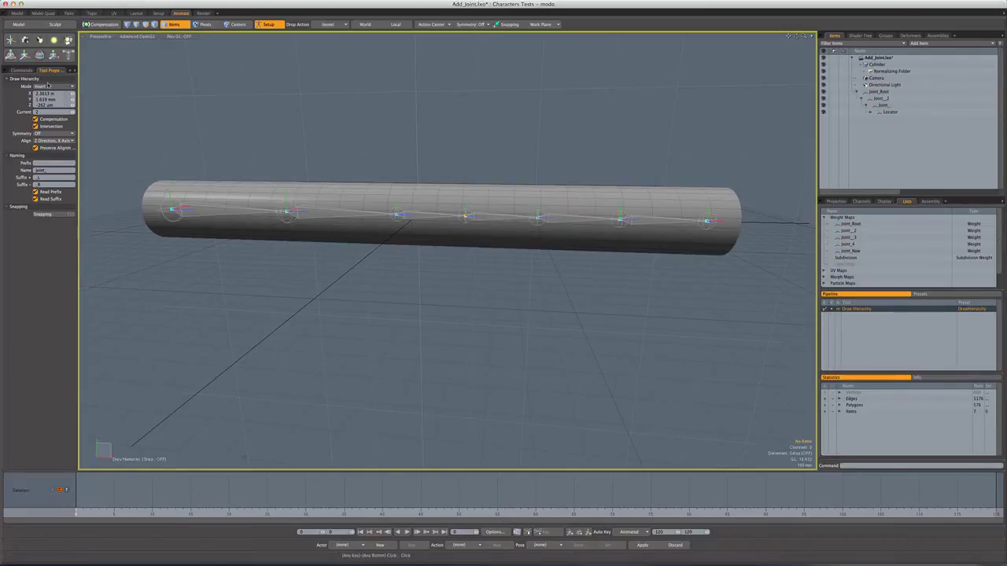
key(q)
click(28, 72)
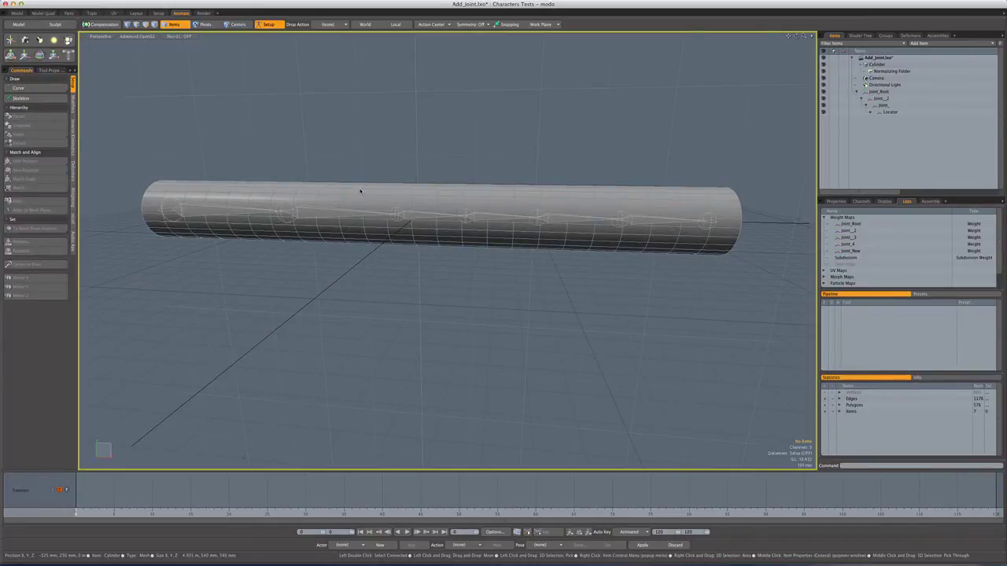
Switch the viewport shading to Vertex Map and examine the weight influence of Joint_Root, Joint__2 and the joint just before the inserted one.
click(146, 37)
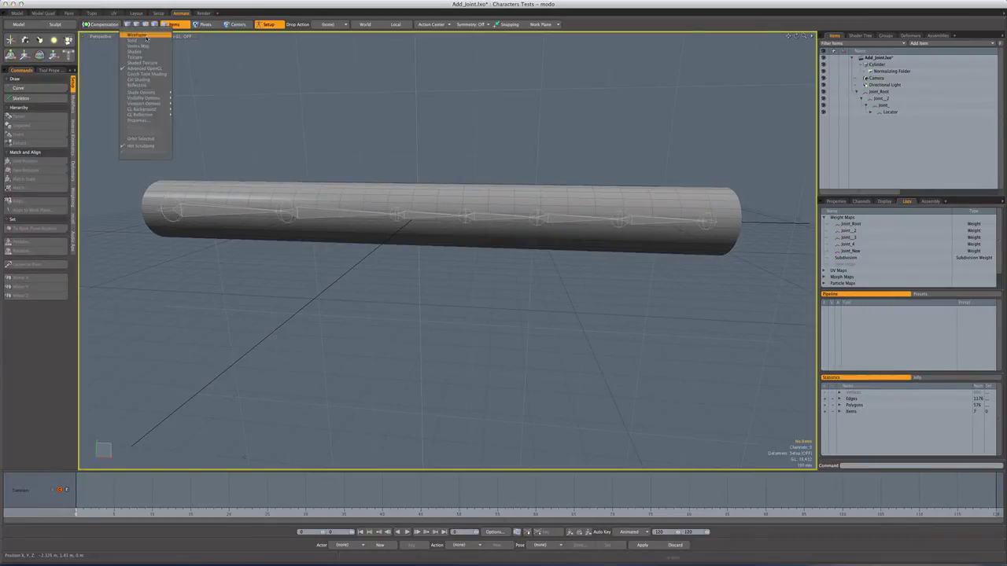
click(142, 46)
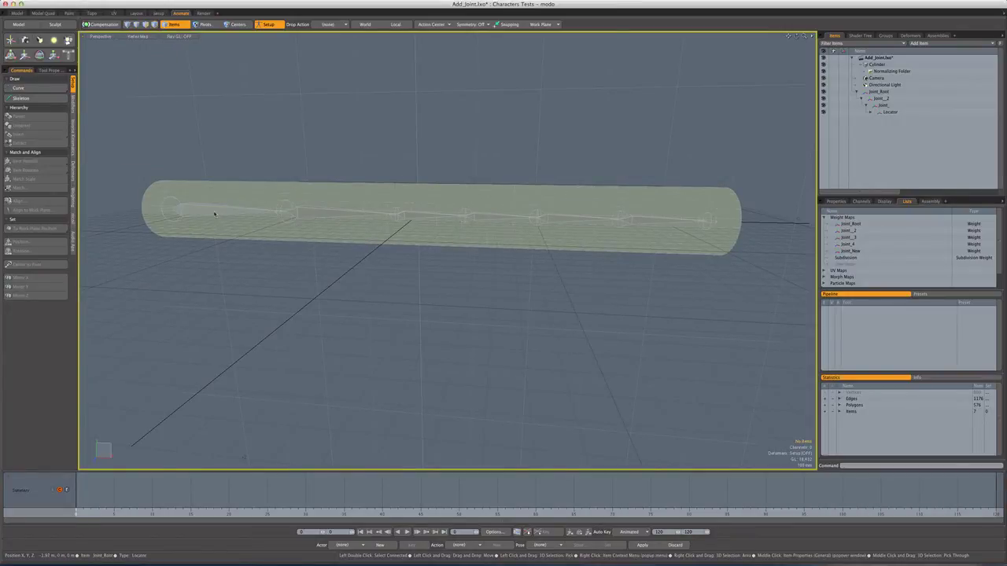
click(233, 221)
click(338, 213)
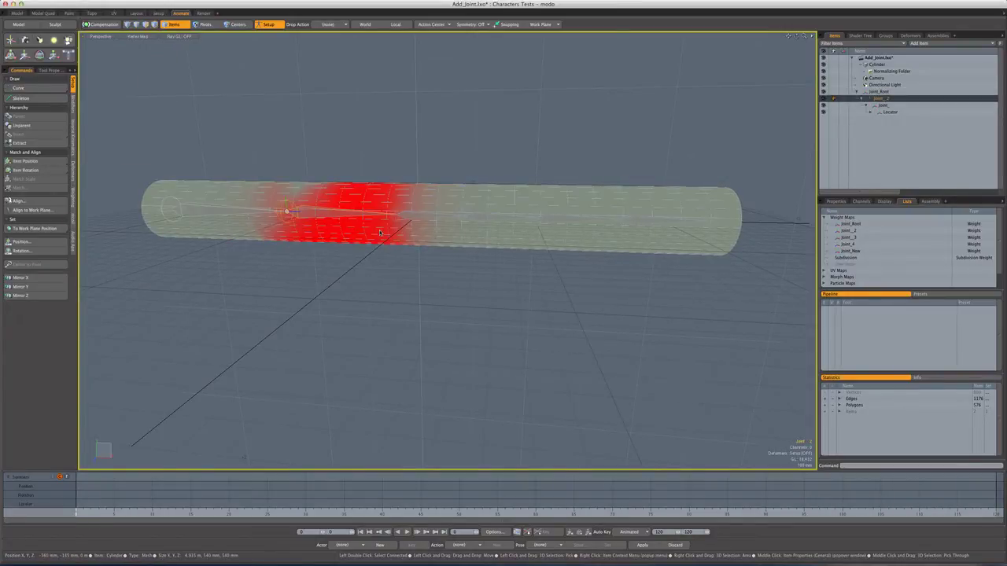
click(430, 220)
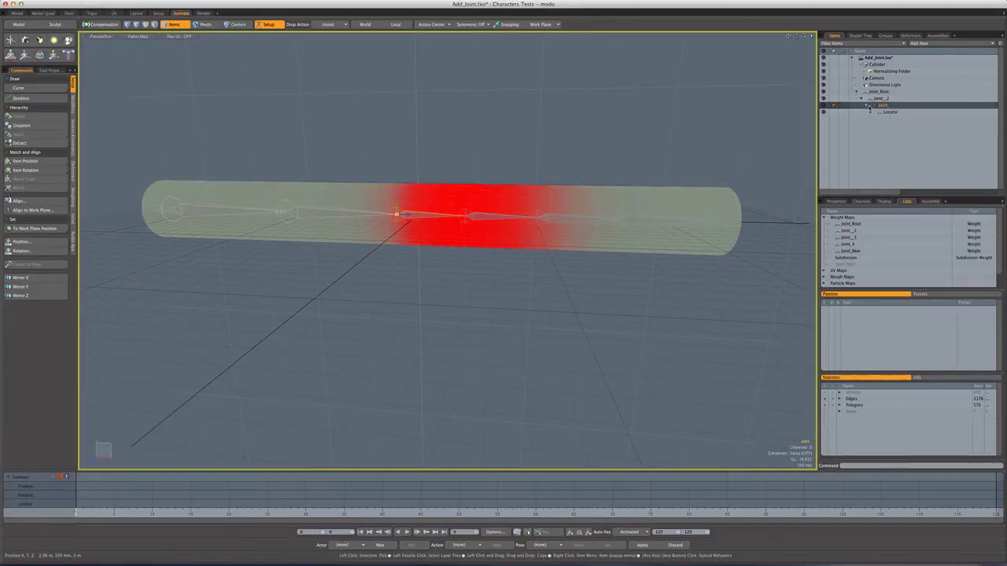
Expand the full joint hierarchy below Joint__2 and rename its child joint as Joint_3.
shift+click(866, 107)
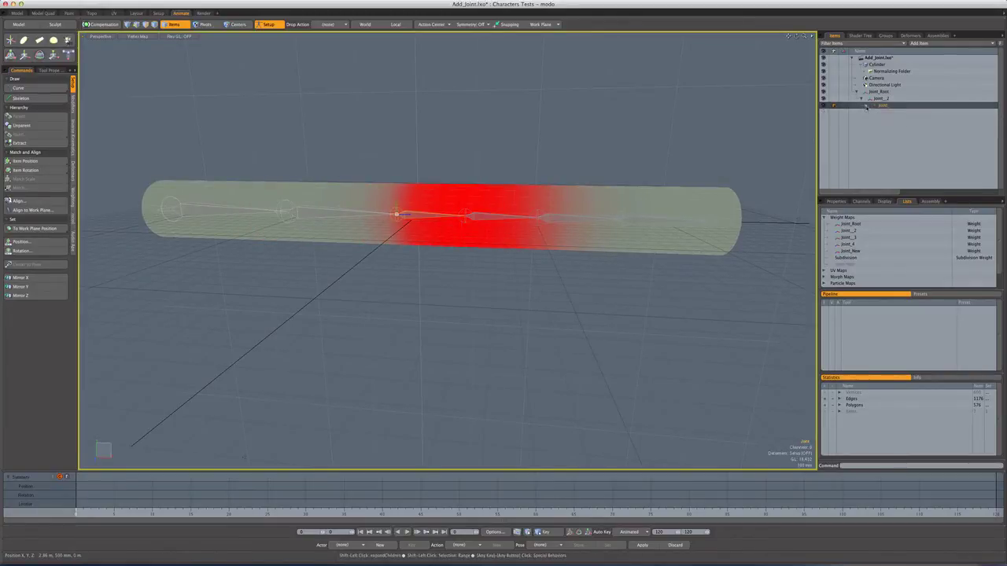
shift+click(866, 107)
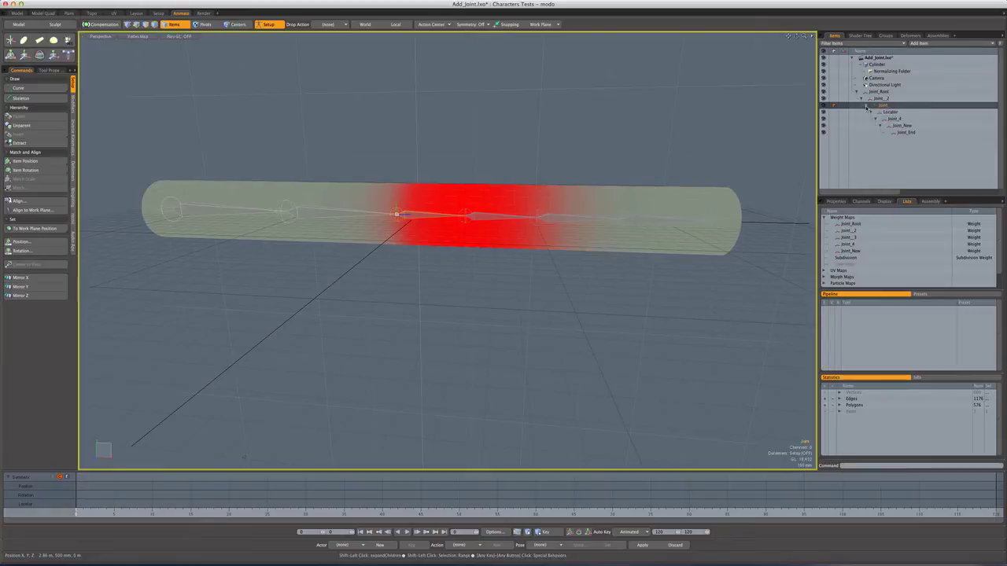
right_click(888, 108)
key(Escape)
double_click(887, 108)
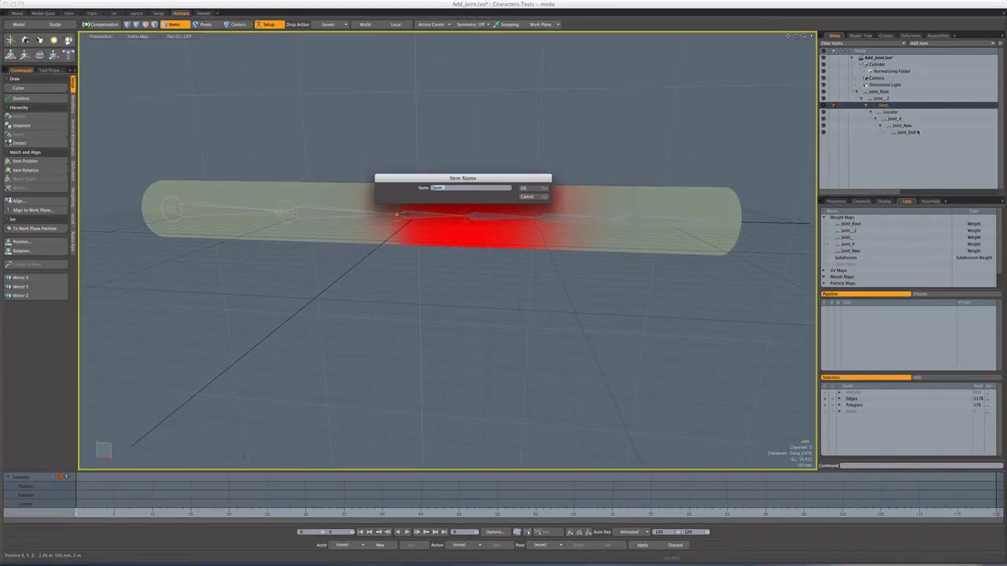
text(Joint_3)
key(Return)
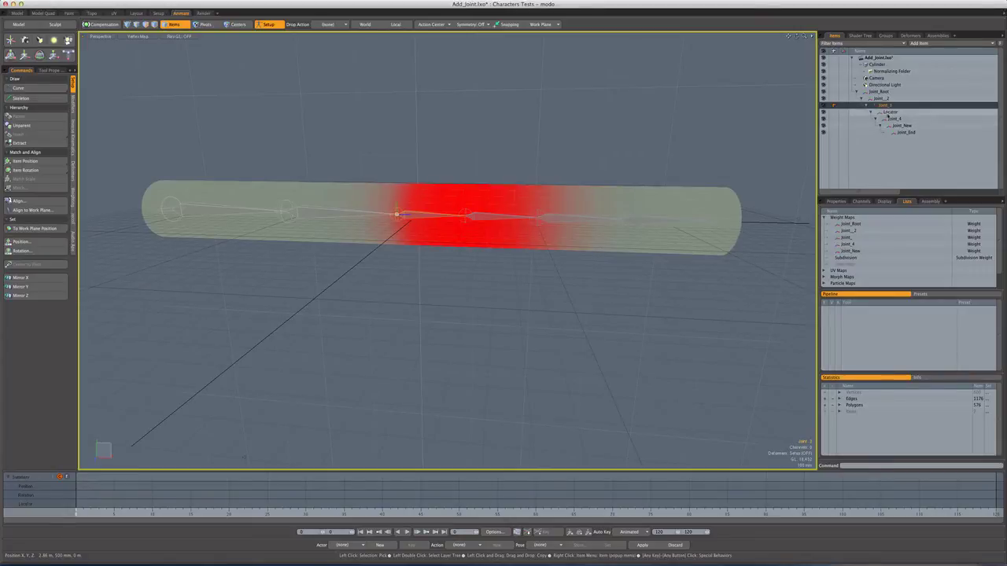
Rename the inserted Locator between Joint_3 and Joint_4 as Joint_New_Middle.
click(888, 113)
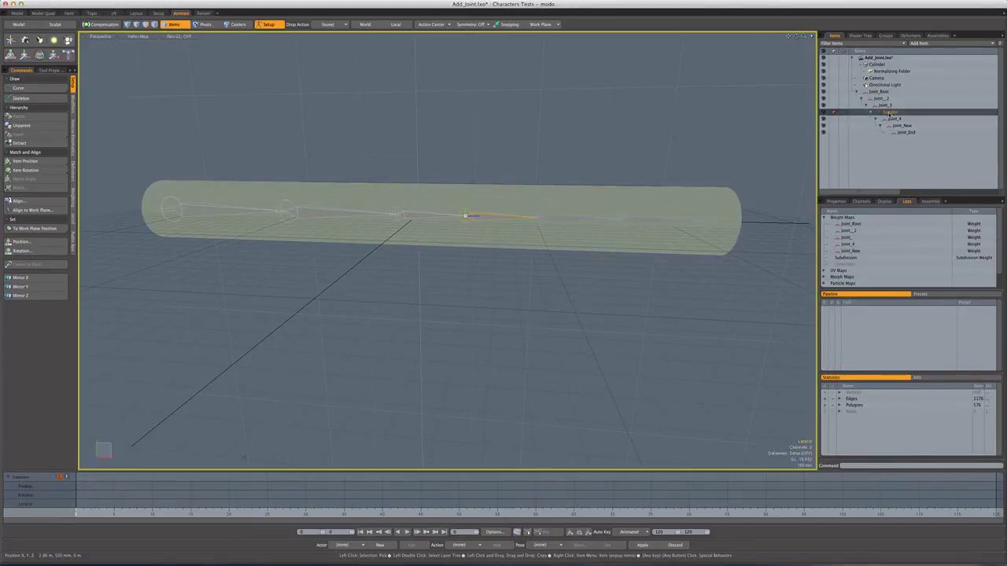
right_click(889, 114)
click(877, 130)
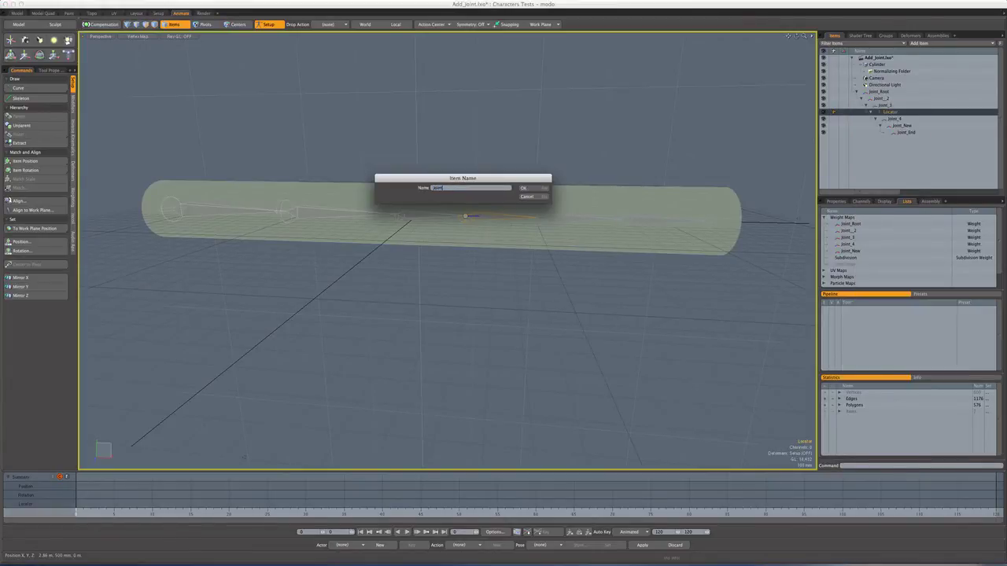
text(_Middle)
key(Return)
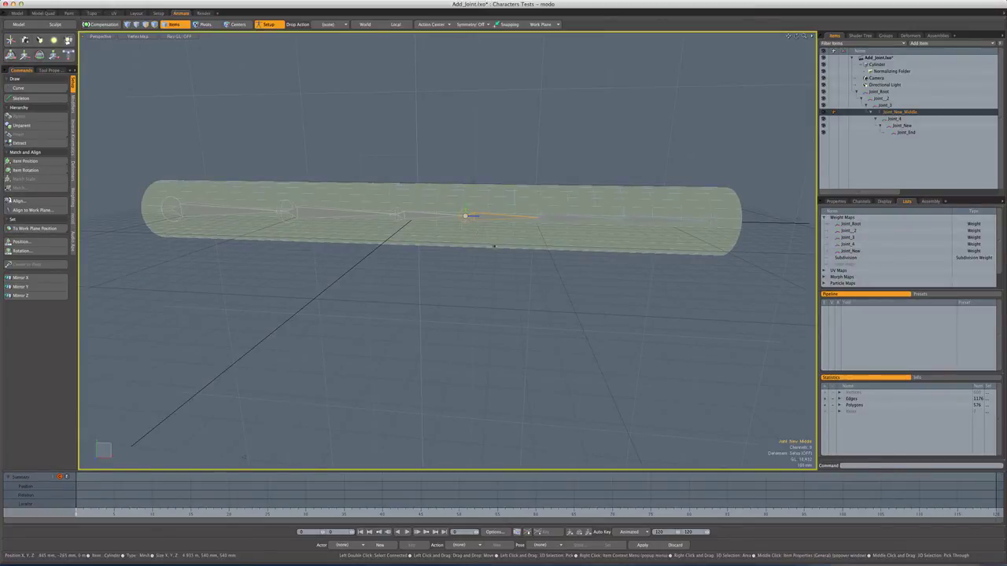
Bind the Cylinder mesh to Joint_New_Middle with the Heat bind type.
shift+click(367, 196)
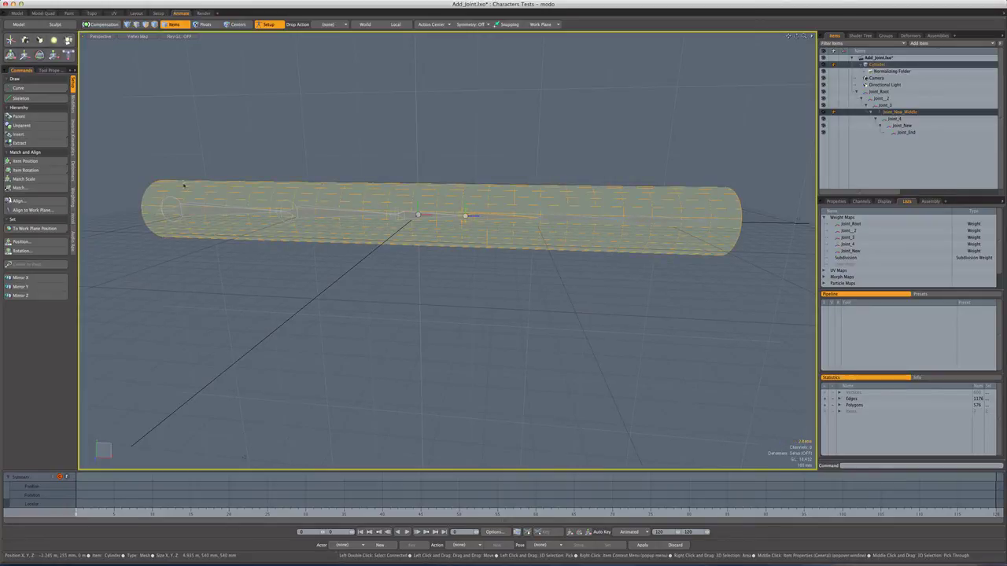
click(73, 171)
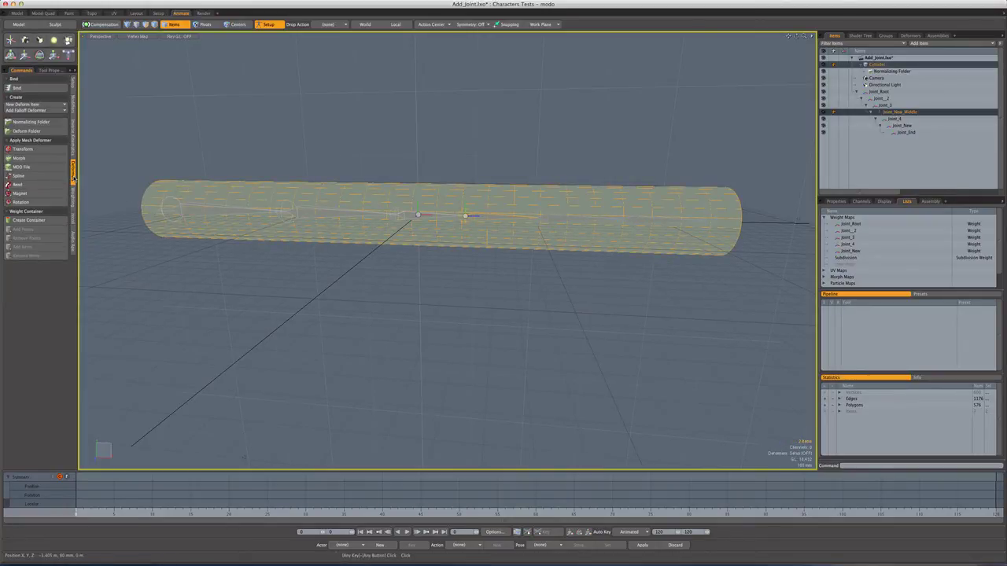
click(39, 89)
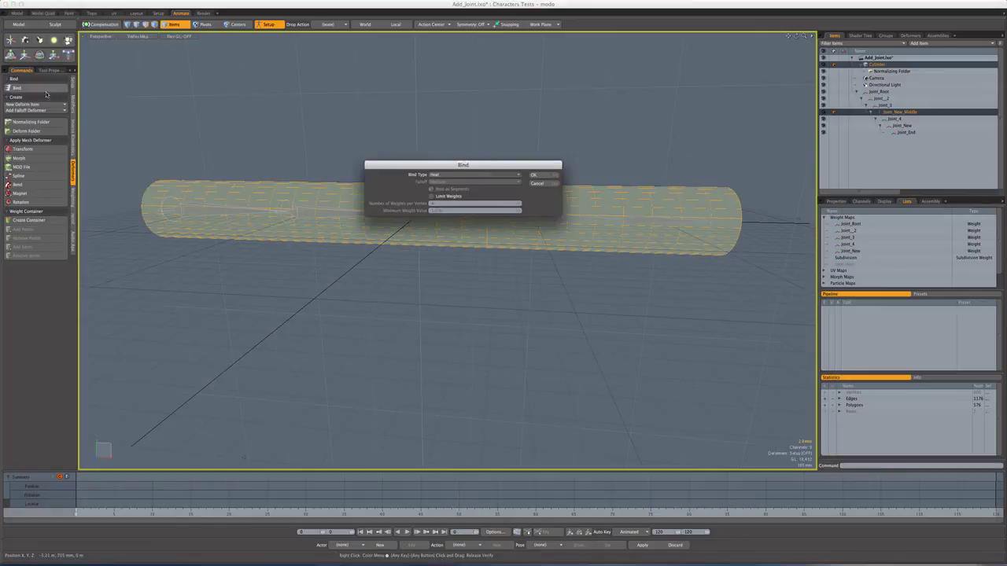
click(538, 176)
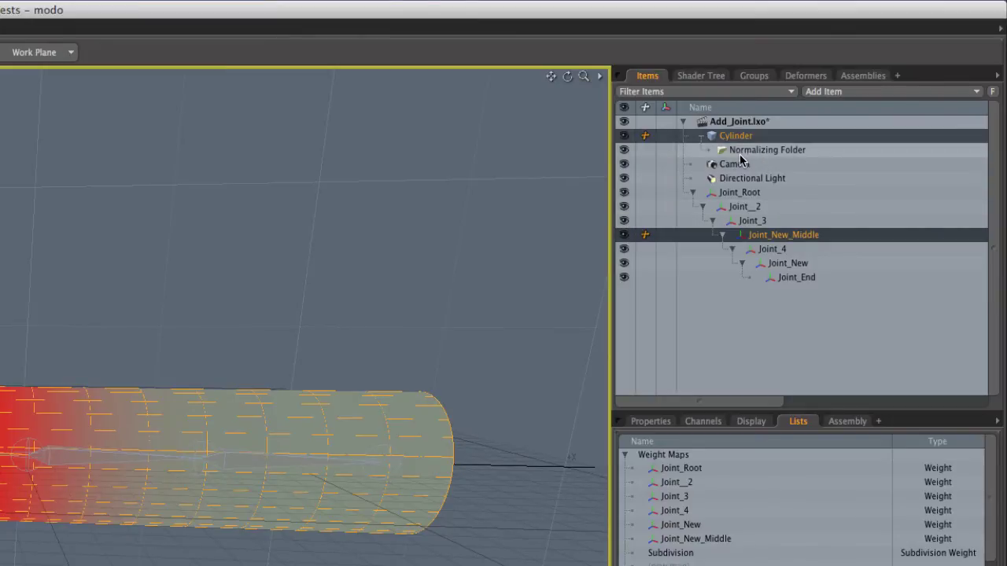
Bring up the deformer list, switch the viewport to the Front view and select only Joint_New_Middle.
click(805, 78)
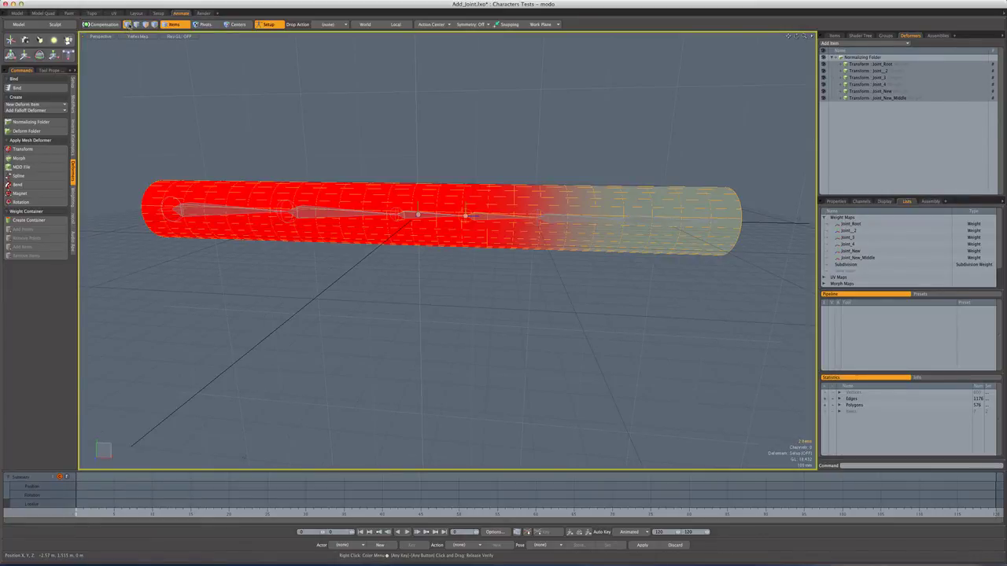
click(128, 25)
key(ctrl+space)
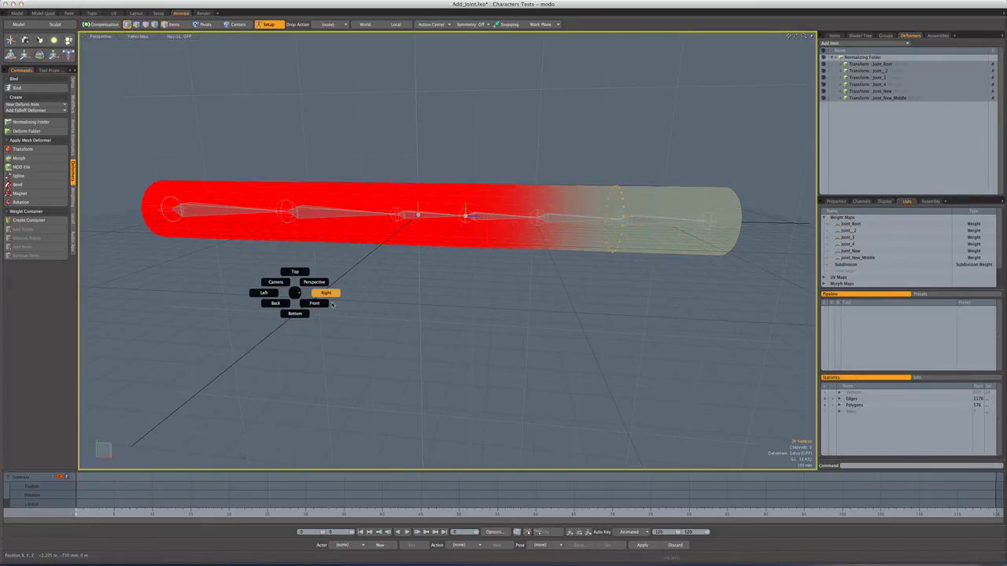
click(318, 304)
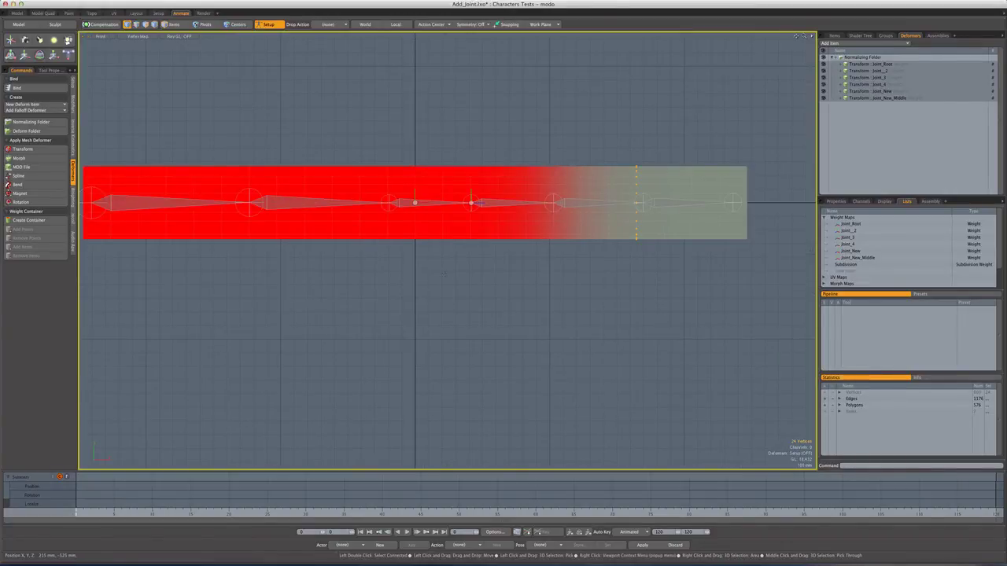
key(5)
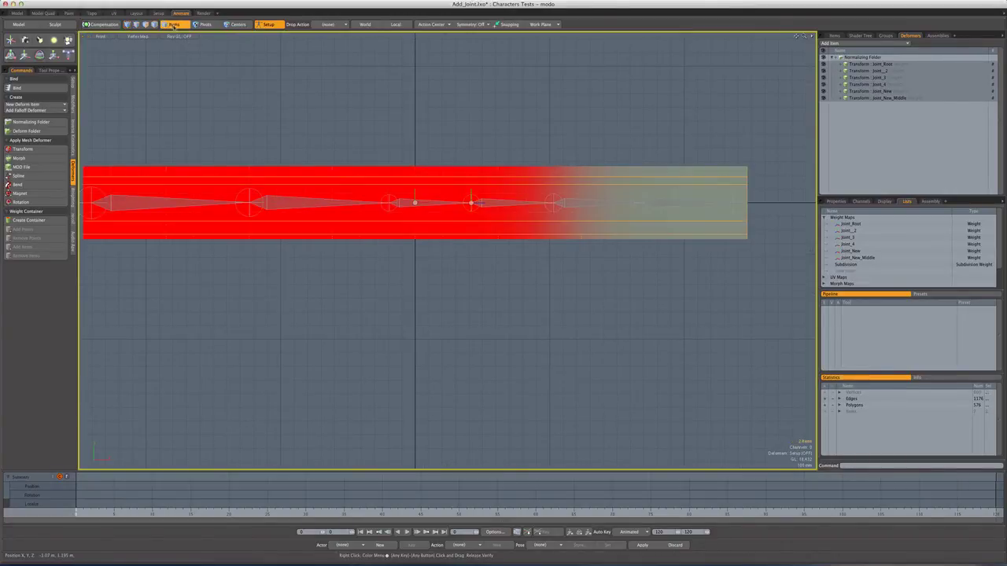
click(503, 206)
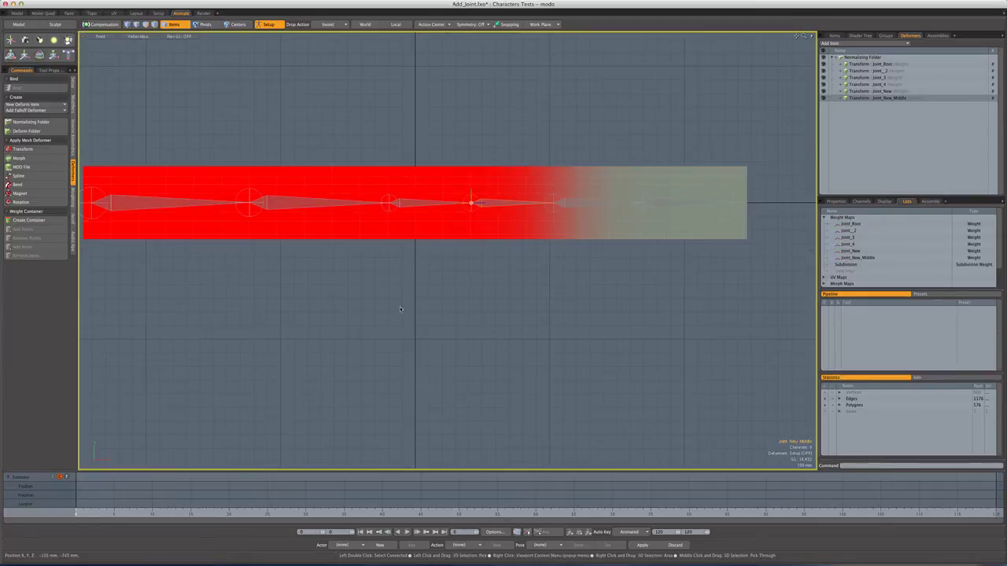
alt+shift+drag(394, 318, 412, 318)
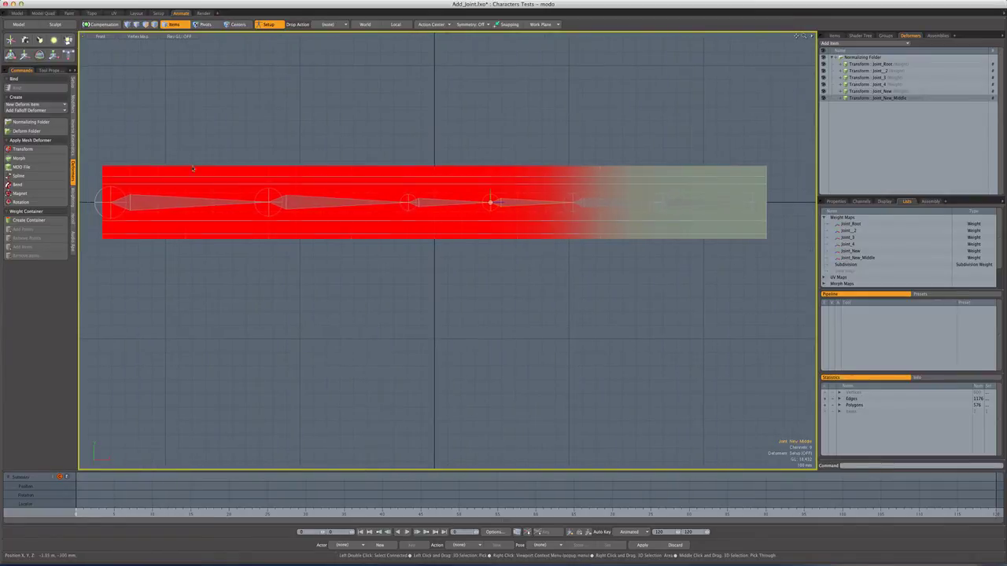
Reduce the Joint_New_Middle weights to zero on all cylinder vertices between the root end and the vertex ring at that joint, using Adjust Weights.
click(128, 24)
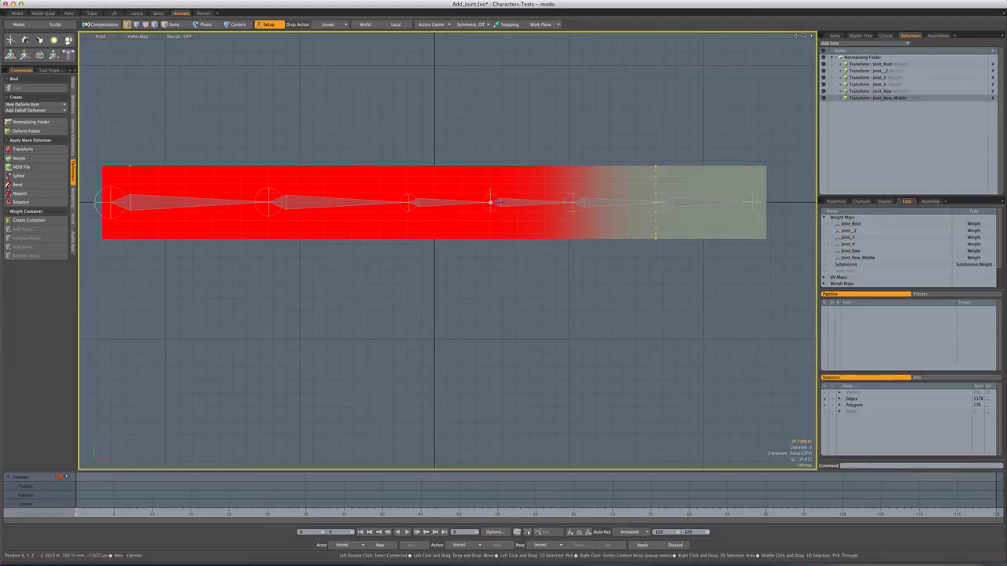
right_drag(96, 154, 483, 272)
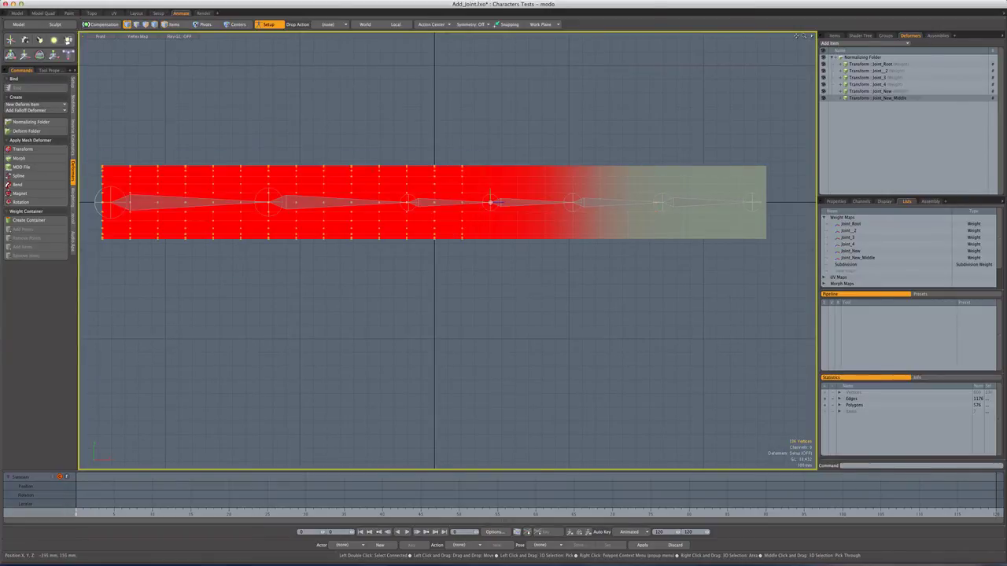
click(72, 196)
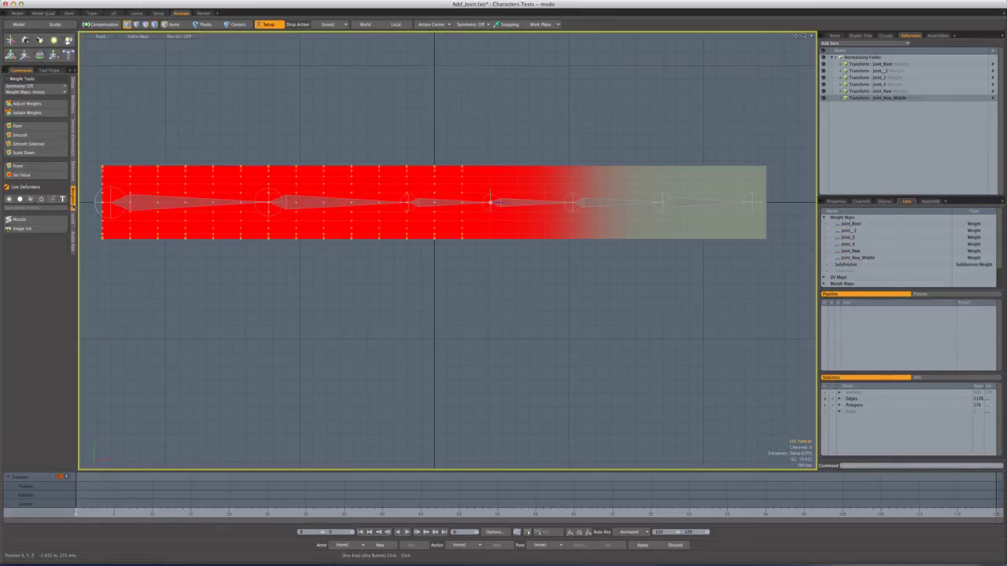
click(27, 103)
drag(404, 89, 314, 89)
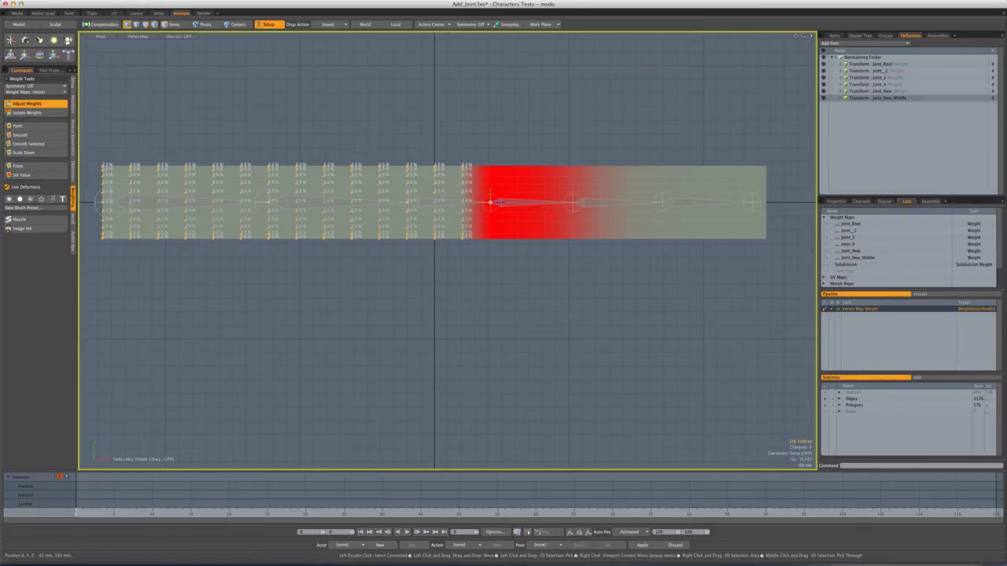
key(space)
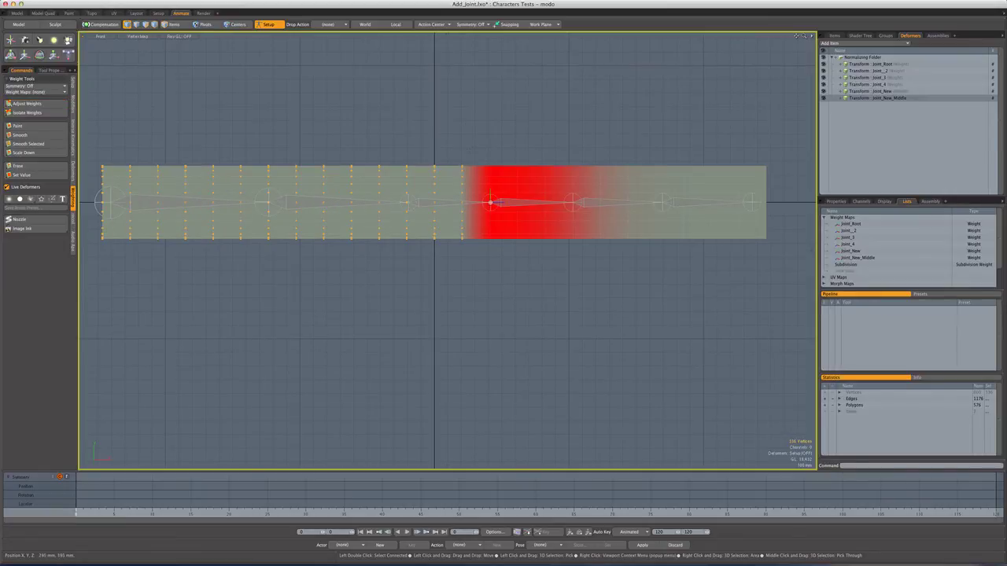
Lower the weights of the vertex ring at the start of Joint_New_Middle to about 50% with Adjust Weights.
drag(475, 148, 502, 273)
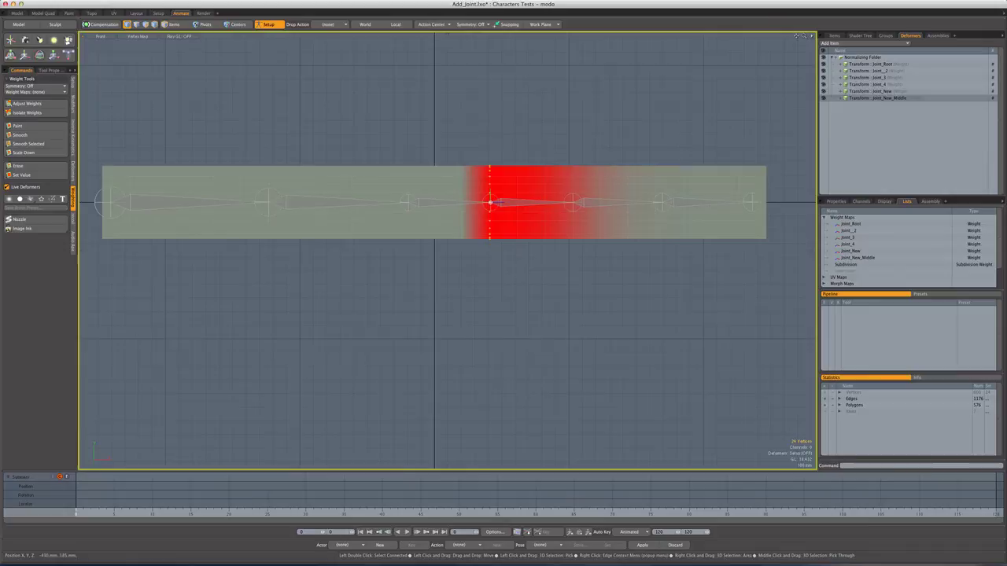
click(48, 106)
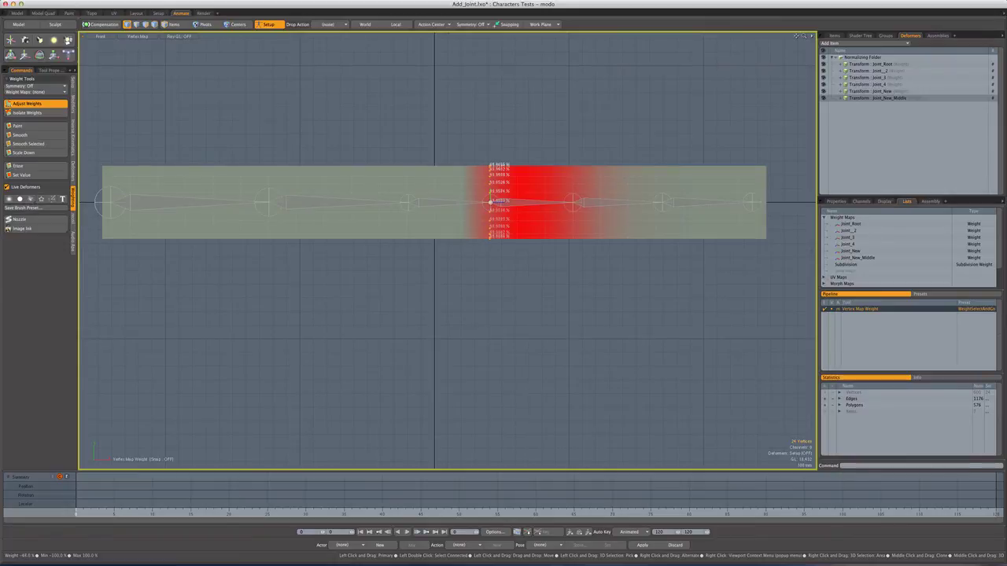
key(space)
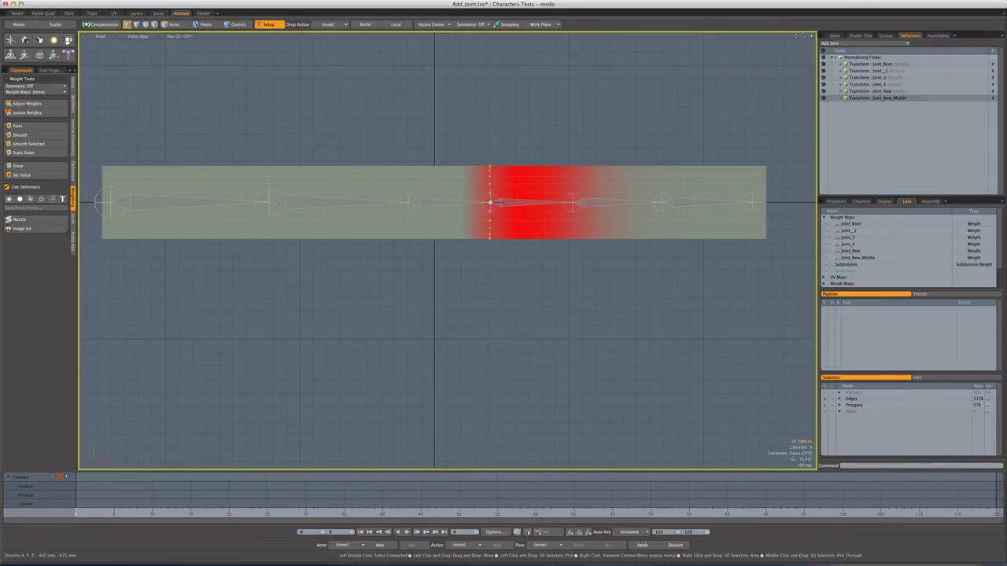
Compare the influence of Joint_3 with Joint_New_Middle, and apply Isolate Weights to Joint_New_Middle.
key(5)
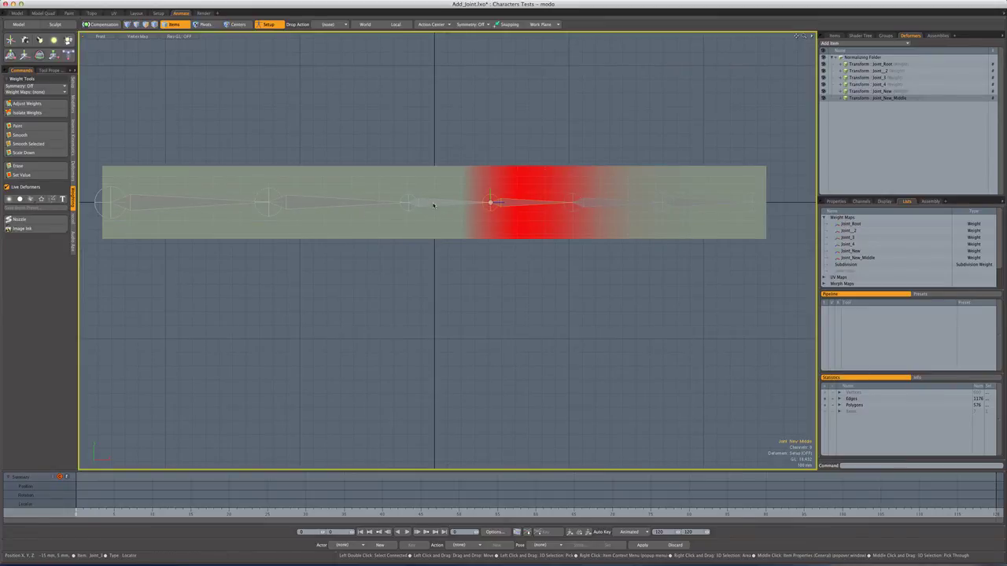
click(434, 204)
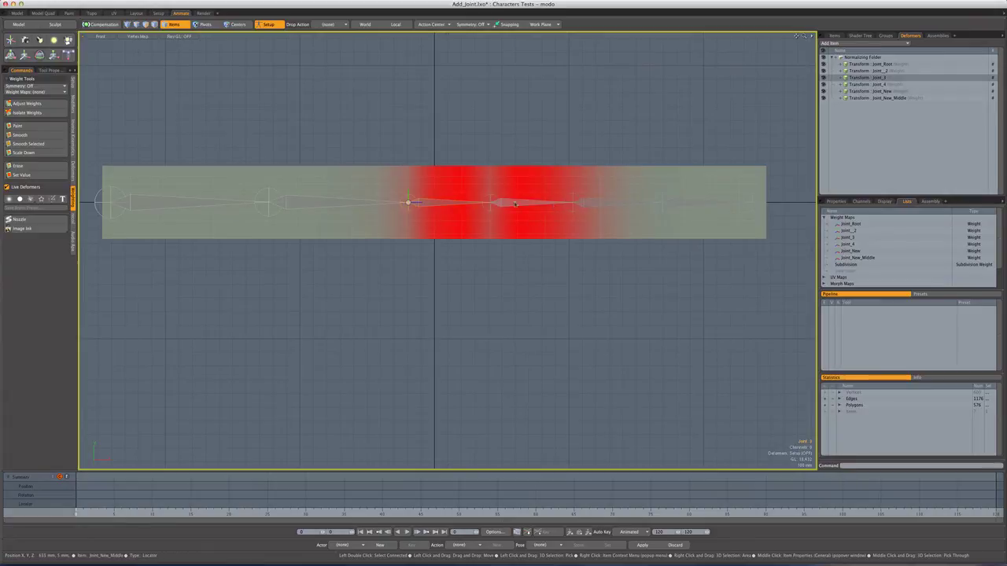
click(516, 204)
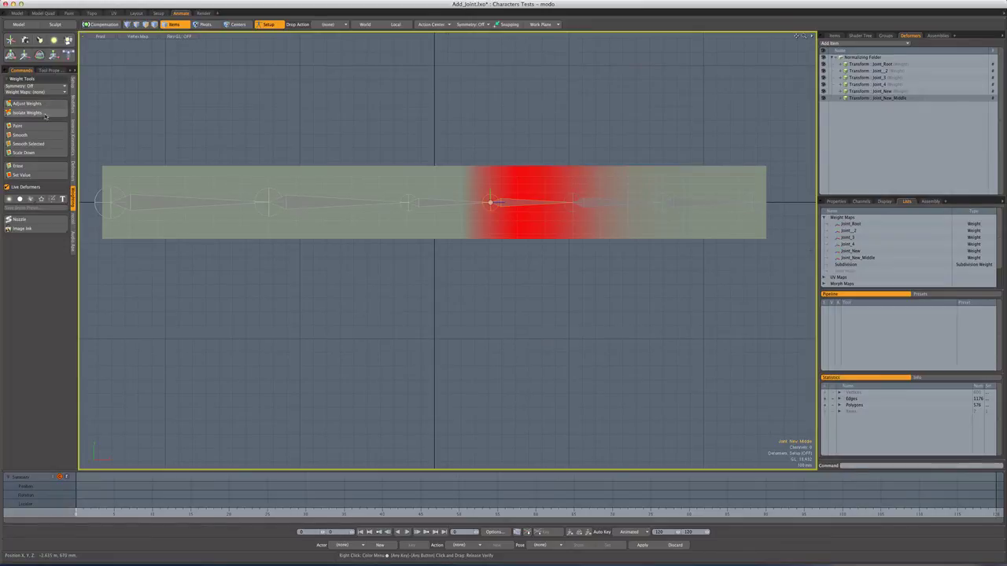
Examine the weight influence of the joints along the chain in the Front and Perspective views, comparing Joint_New_Middle with Joint_3.
click(431, 206)
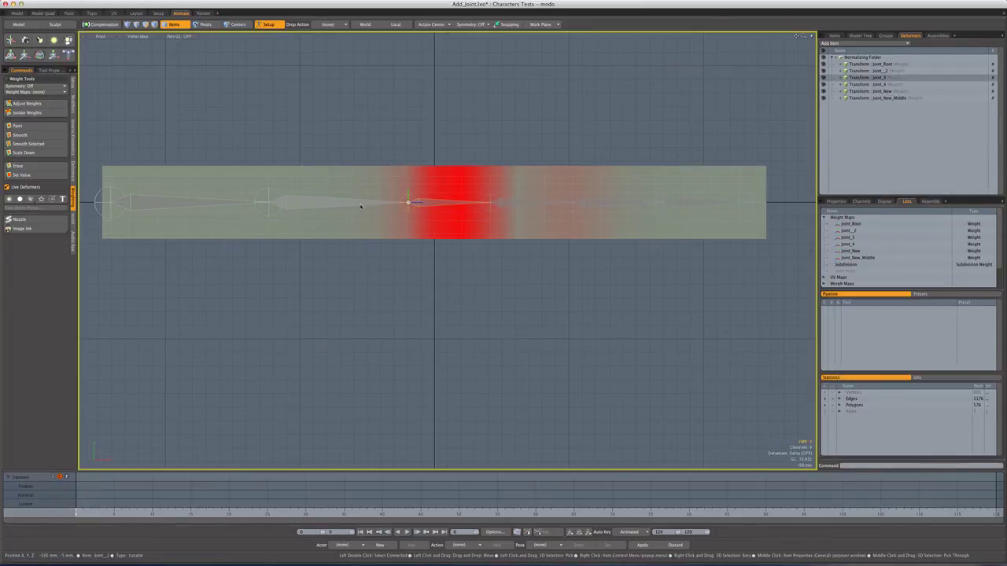
click(338, 203)
click(243, 210)
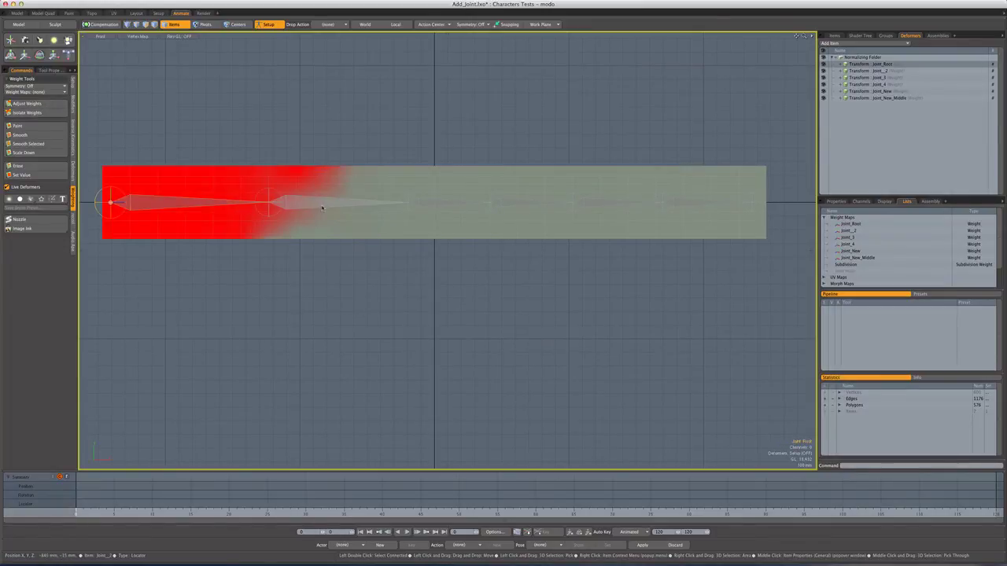
key(period)
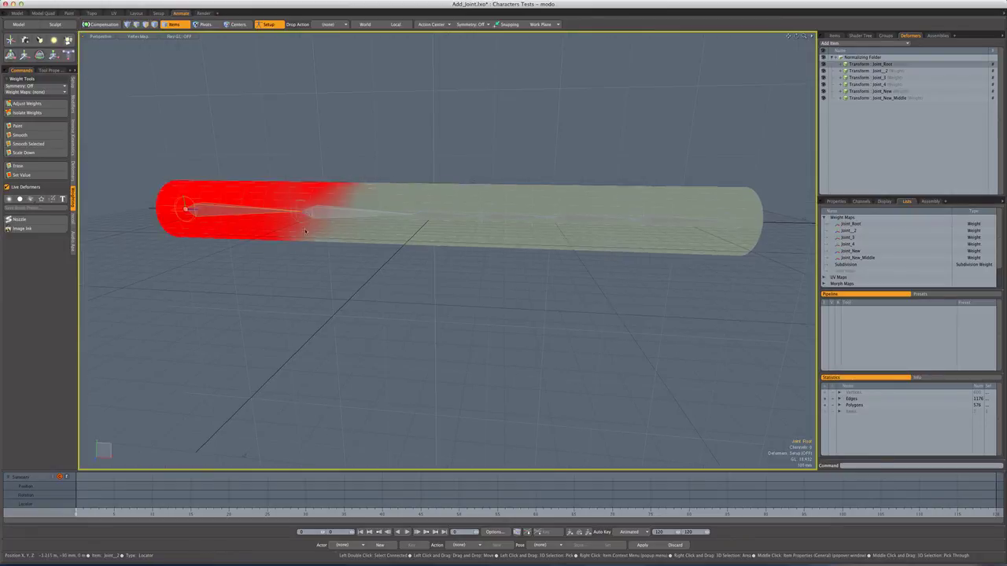
alt+drag(331, 260, 368, 257)
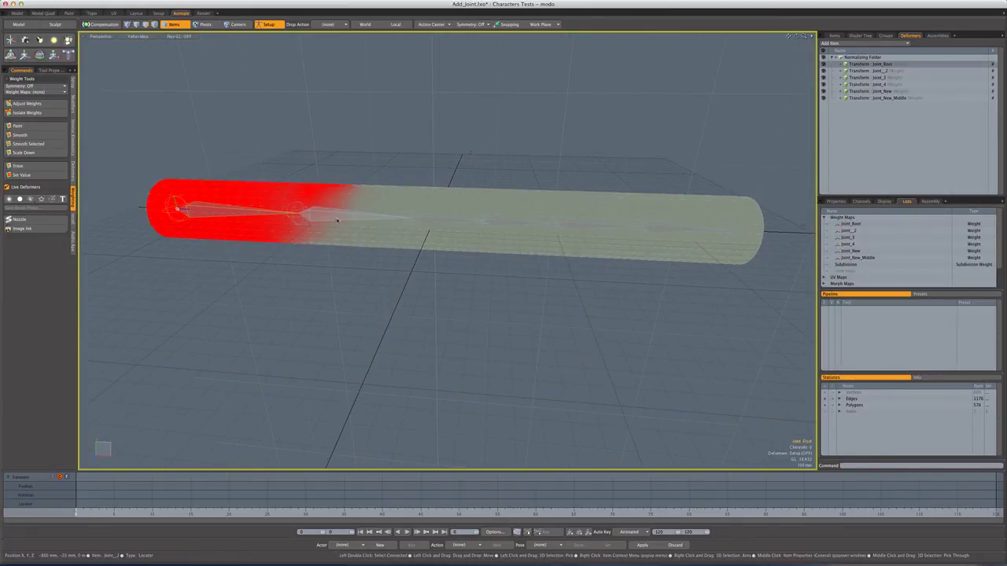
click(330, 217)
click(453, 223)
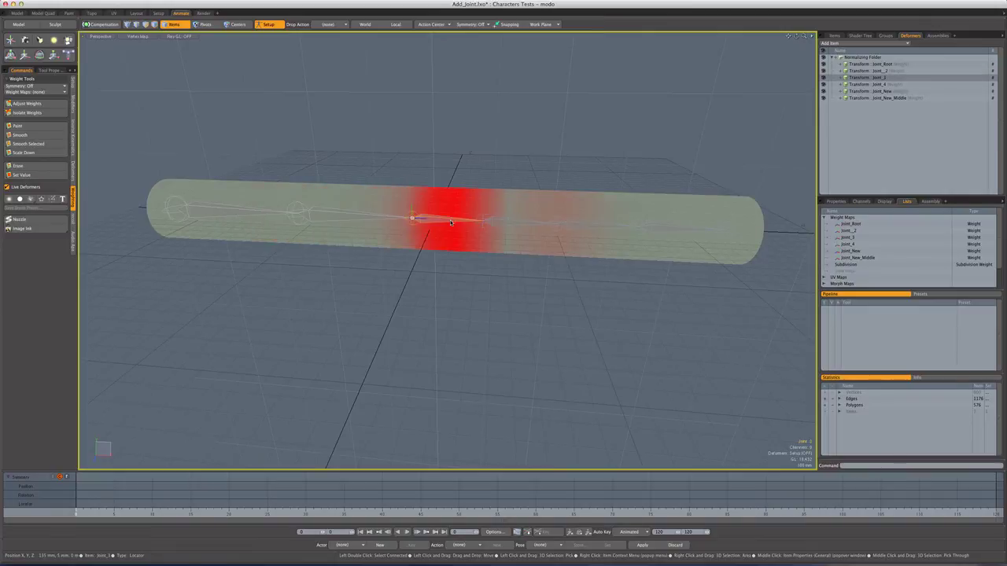
click(515, 225)
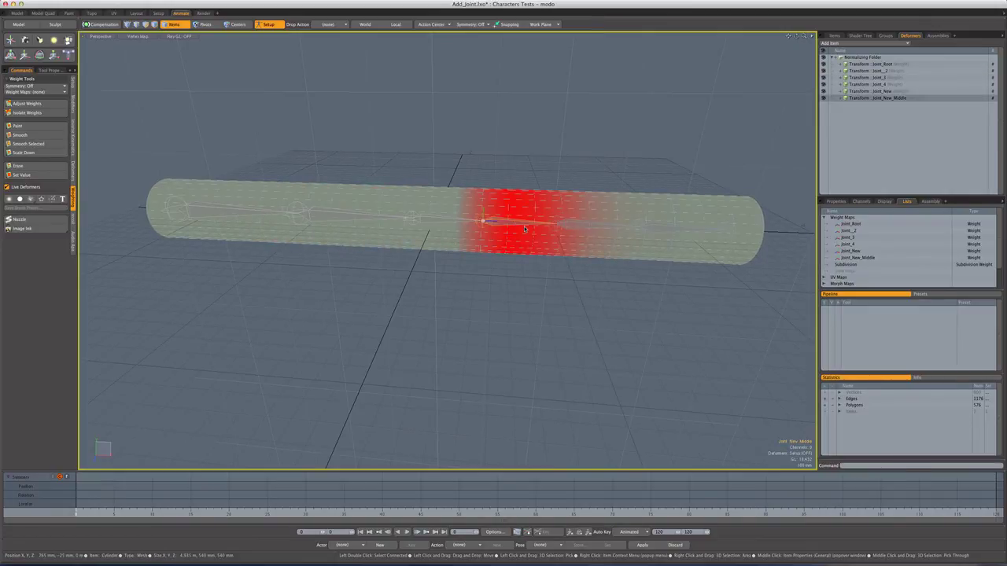
click(670, 232)
click(671, 232)
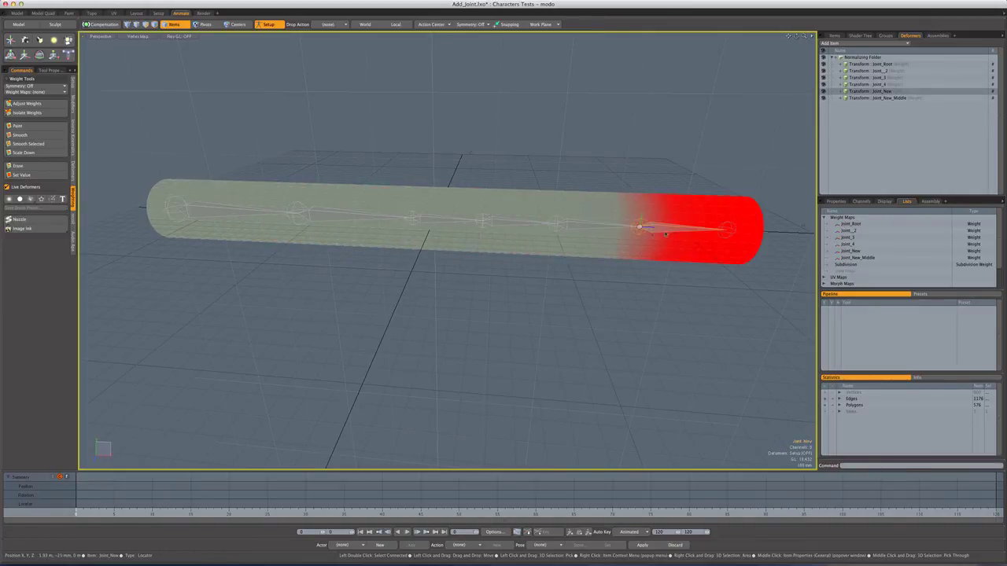
click(598, 228)
click(513, 227)
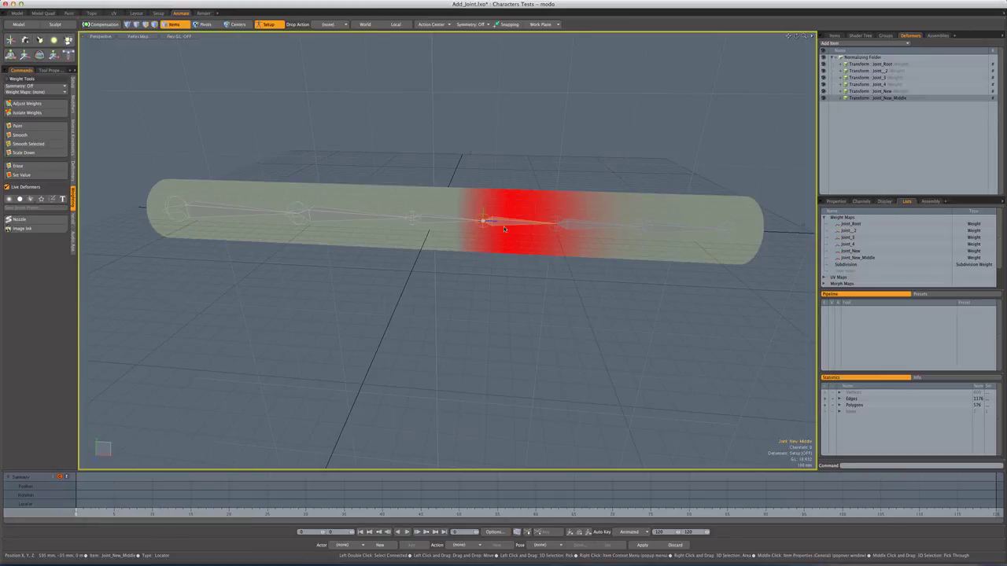
click(448, 224)
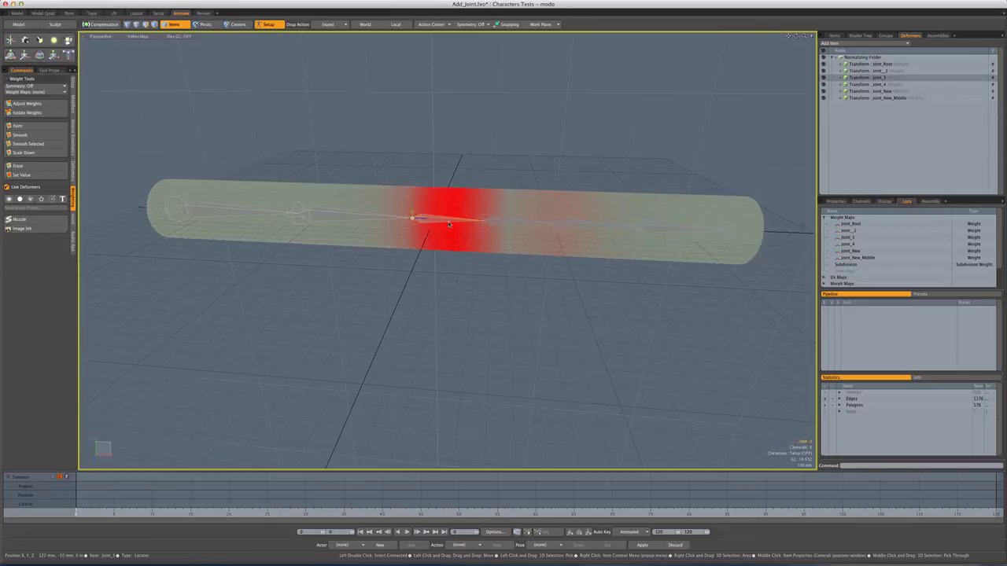